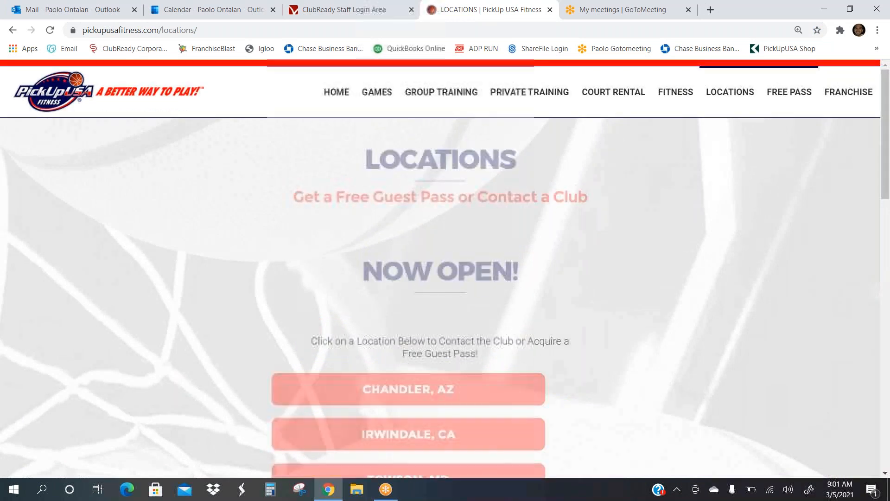
Step: Preview the Coppell, TX guest pass form, then go back to the FREE PASS Locations list
scroll(621, 203, down, 5)
scroll(621, 203, up, 2)
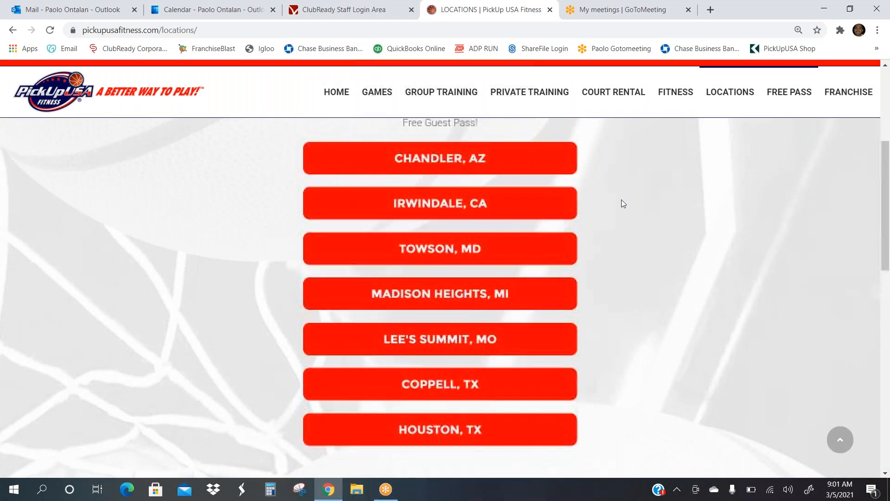
click(457, 386)
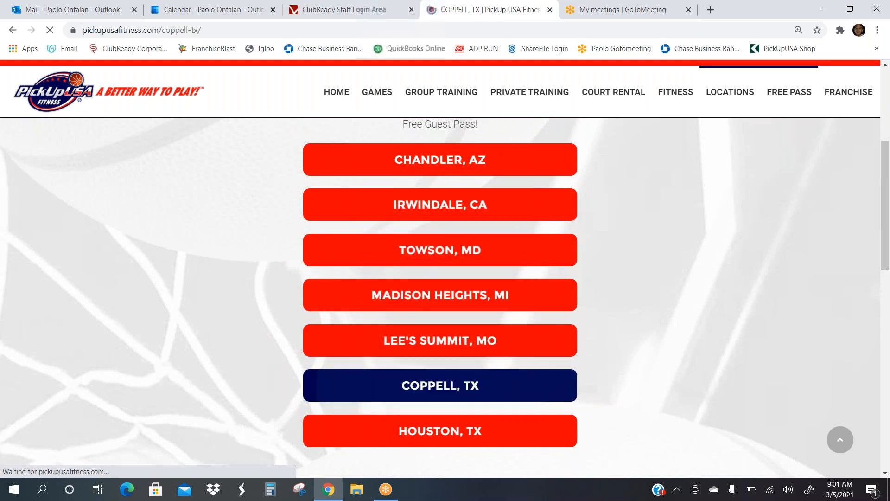
scroll(440, 278, down, 3)
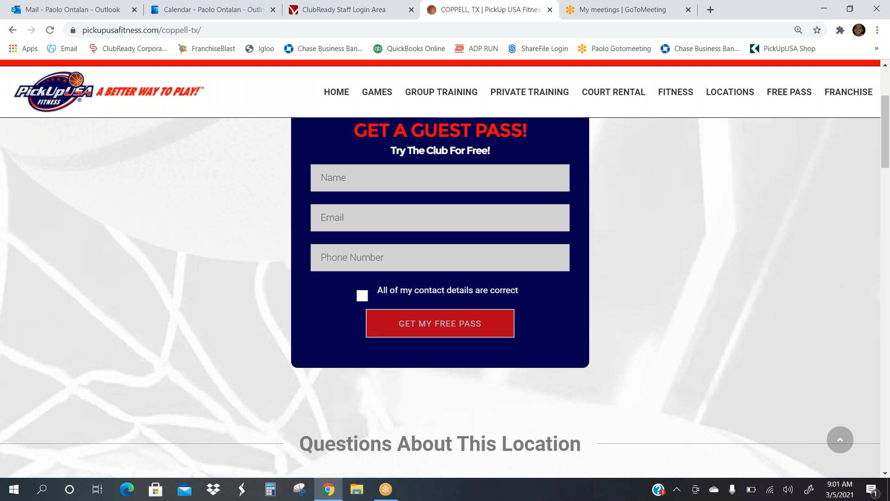
click(795, 93)
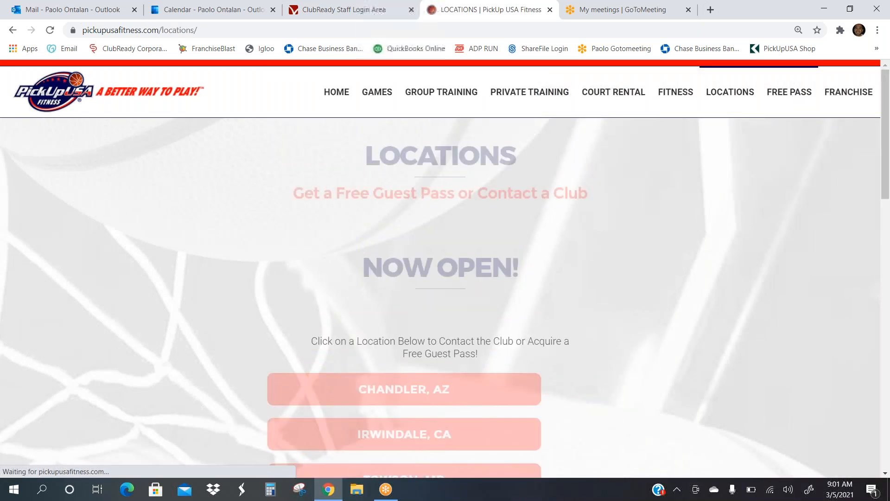
Step: Open the Irwindale, CA club page and enter the test lead's first and last name
click(452, 276)
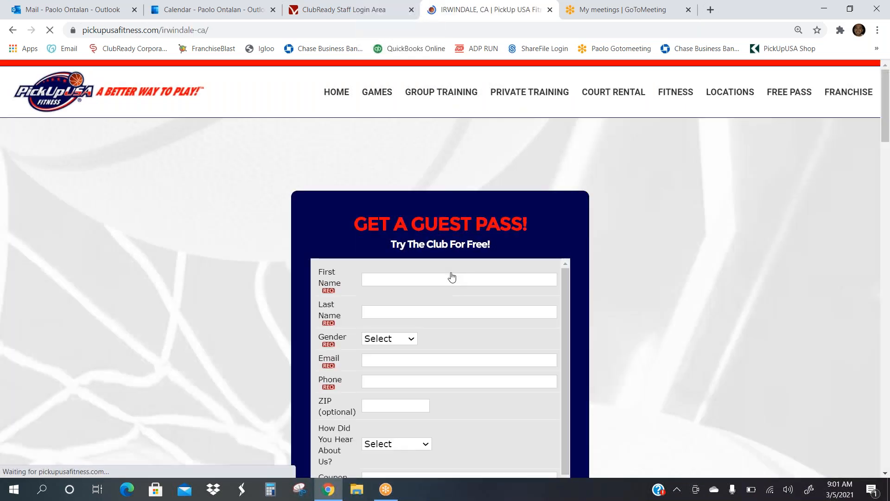
scroll(452, 276, down, 3)
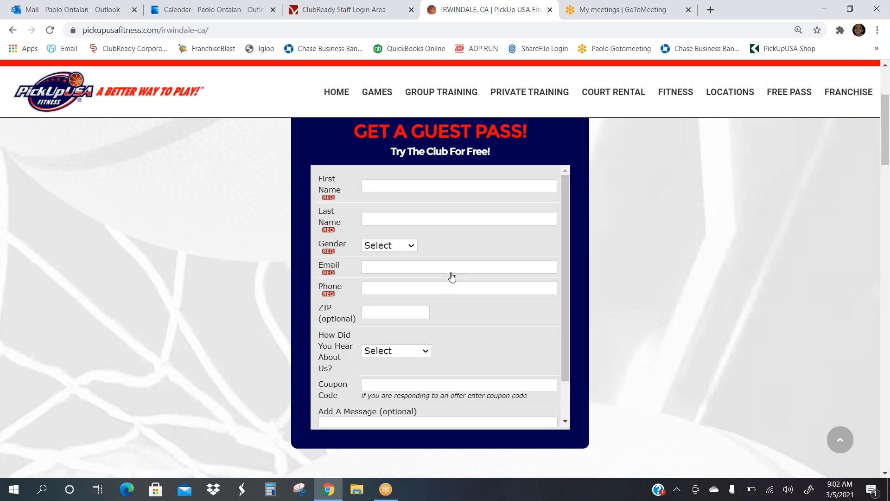
click(383, 187)
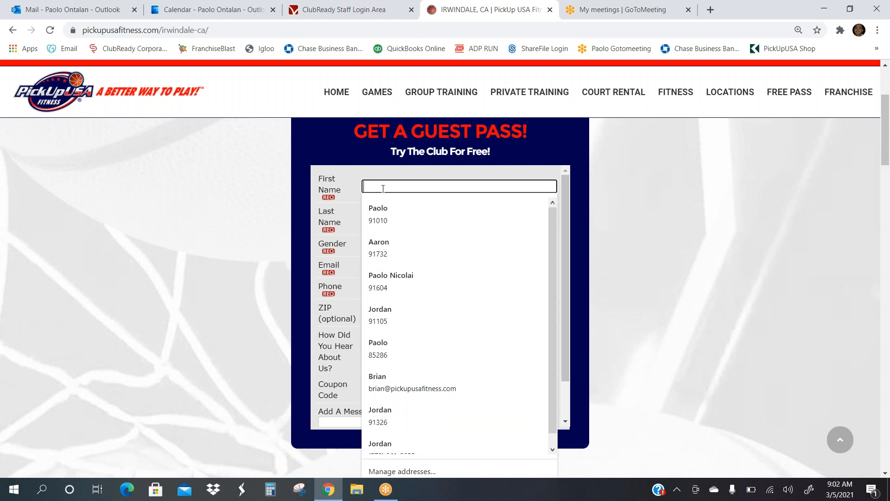
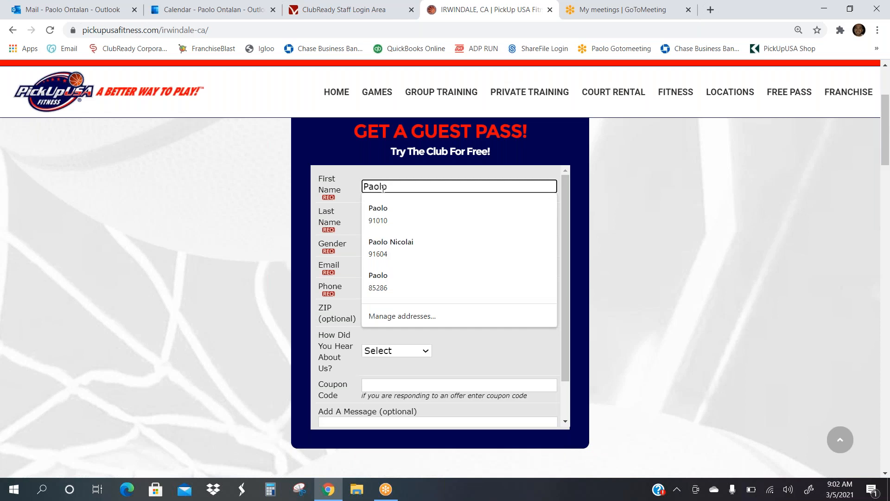
key(Tab)
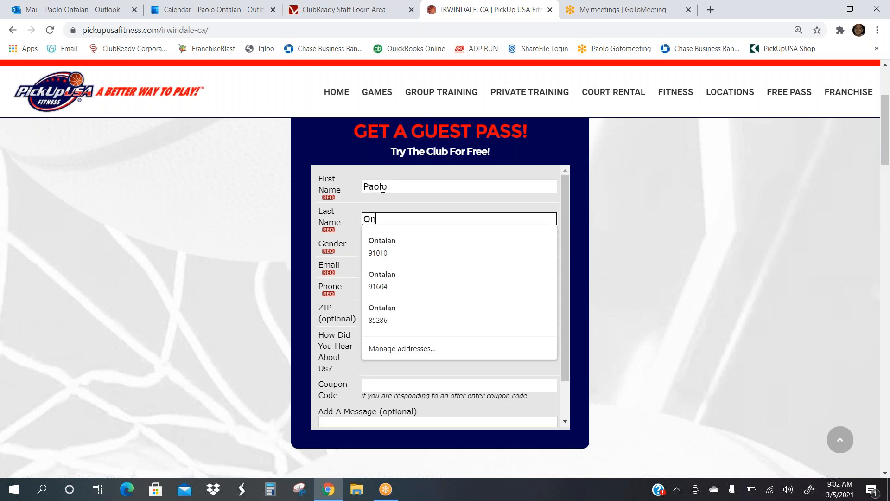
key(Tab)
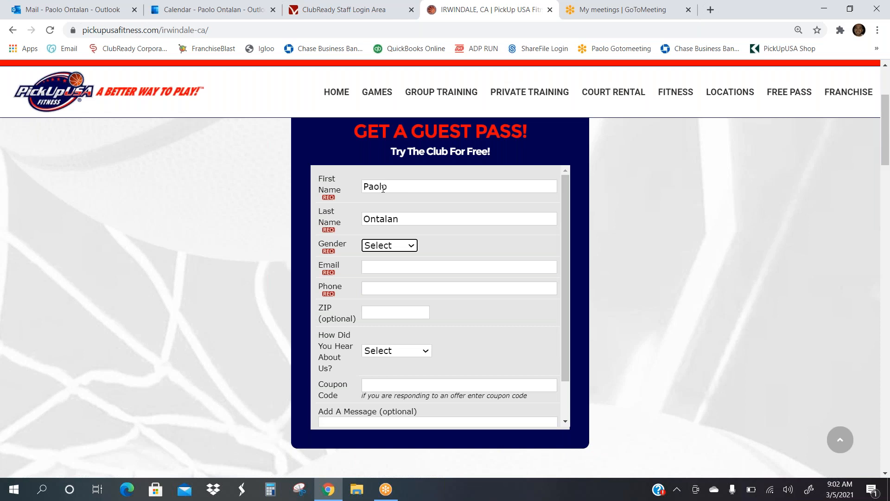
Step: Choose Male, autofill the contact details, pick Google, add the message 'Testing!' and send
click(410, 248)
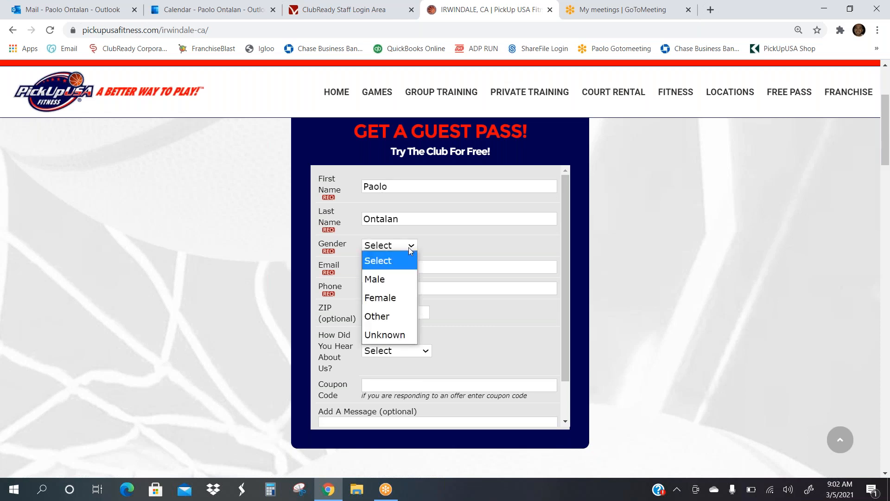
click(382, 287)
click(376, 268)
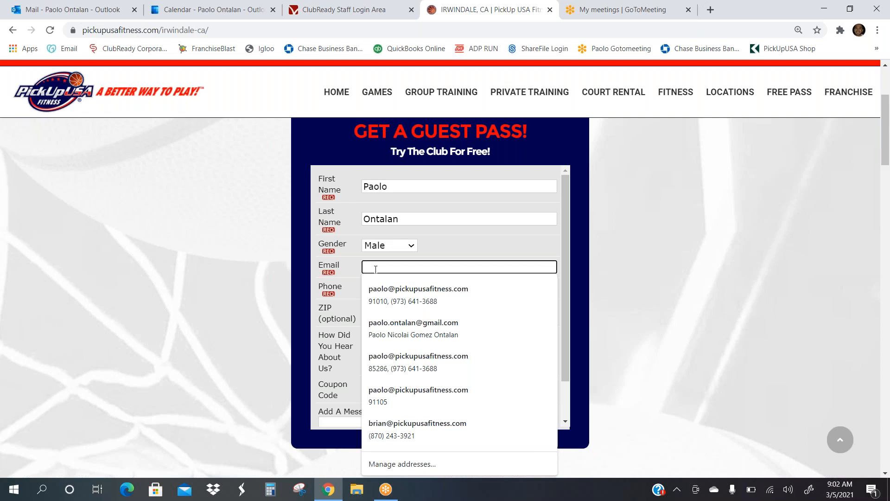
click(385, 292)
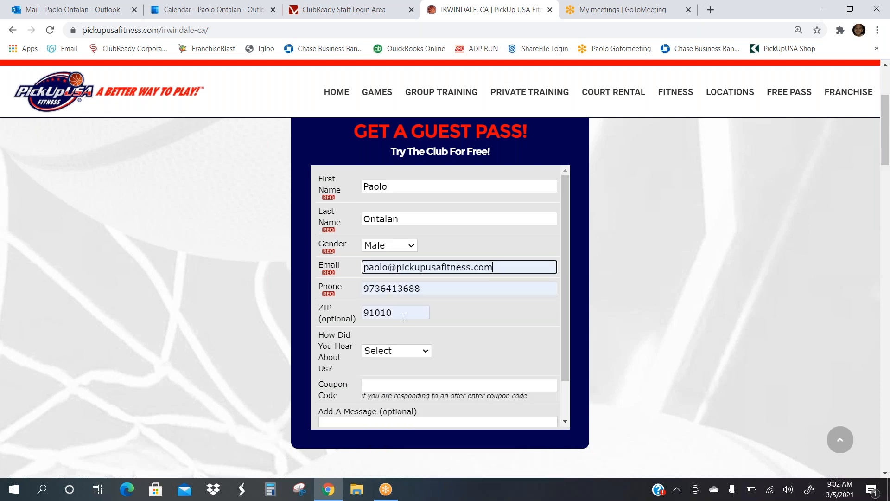
click(425, 353)
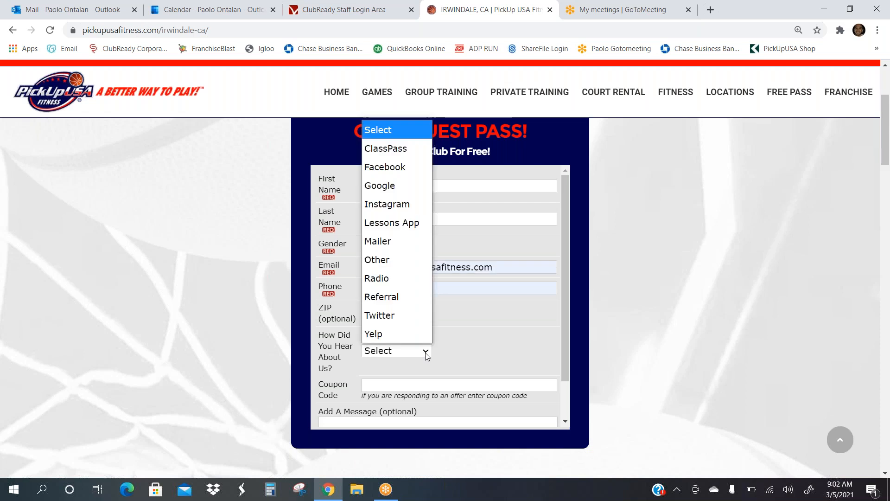
click(407, 195)
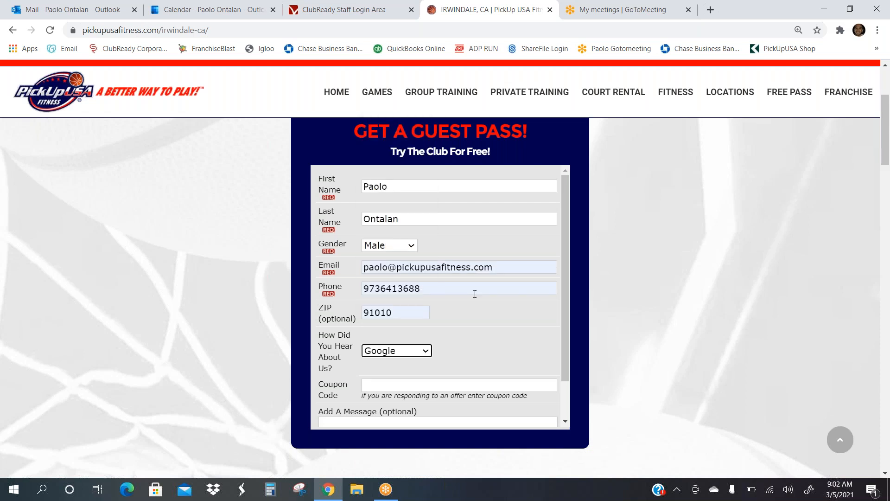
scroll(474, 294, down, 1)
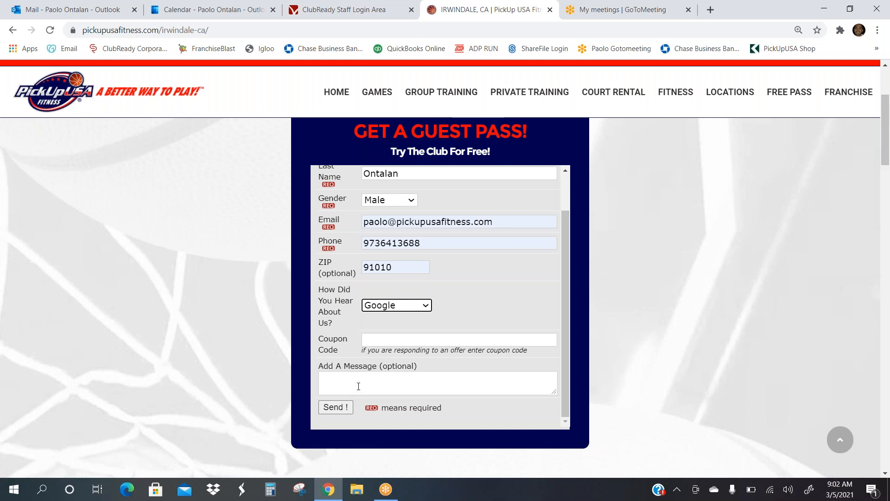
click(375, 375)
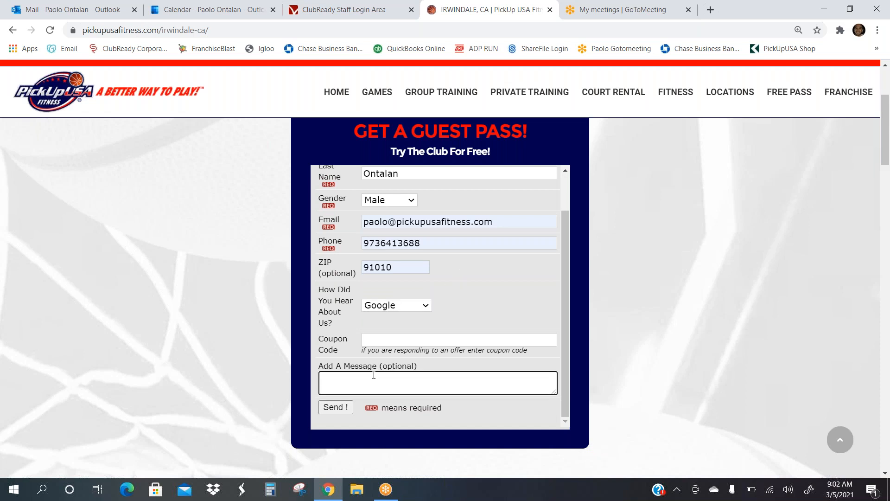
text(Testing!)
click(337, 410)
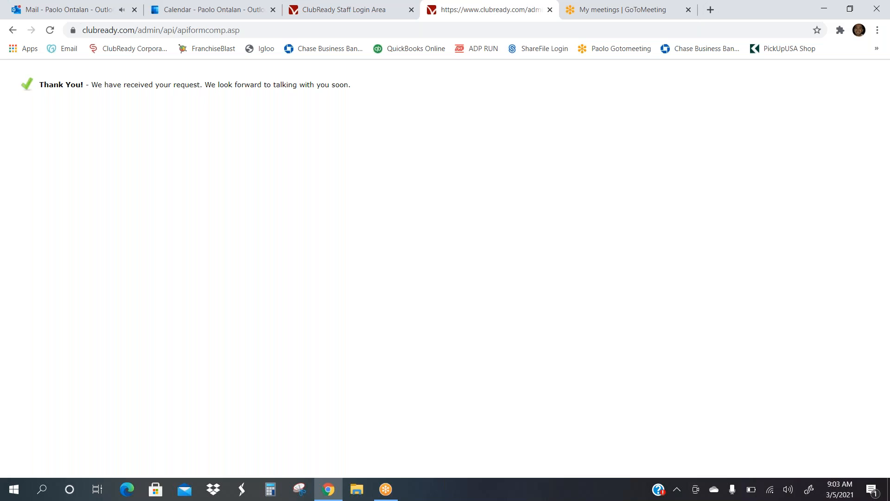
Step: Read the Details table of the Irwindale New Prospect Notification, then move to ClubReady's lead lookup
click(93, 9)
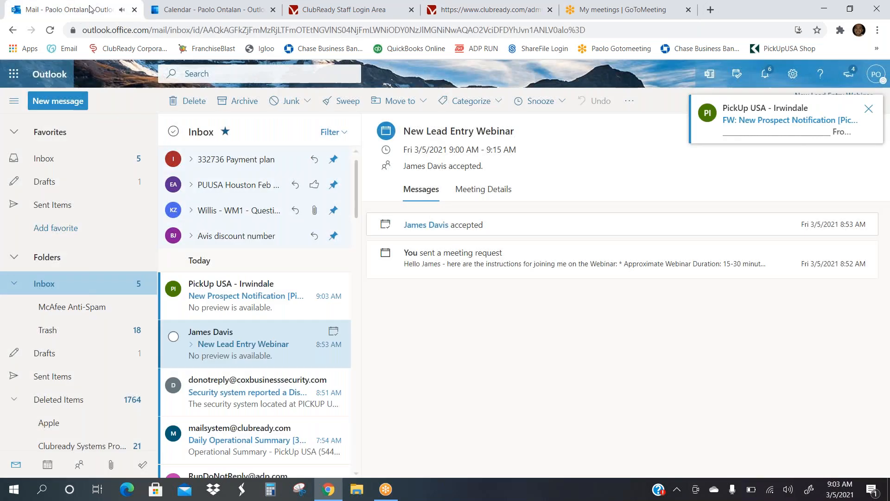
click(224, 291)
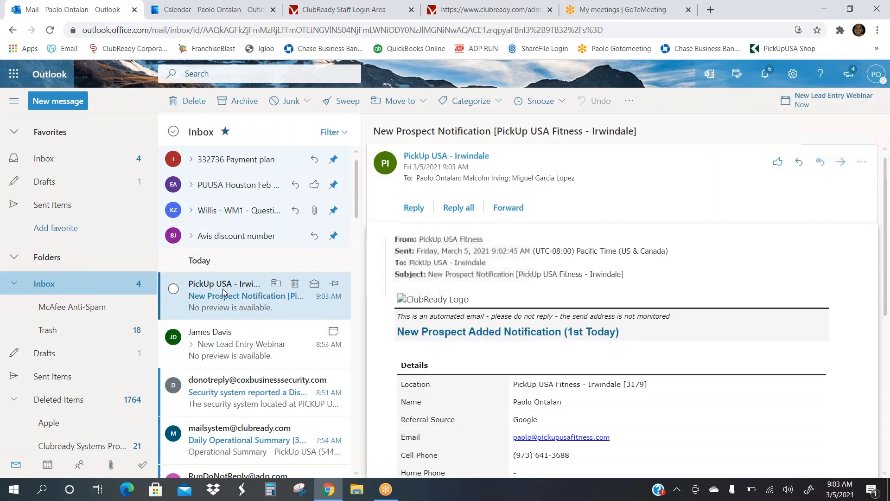
scroll(470, 276, down, 3)
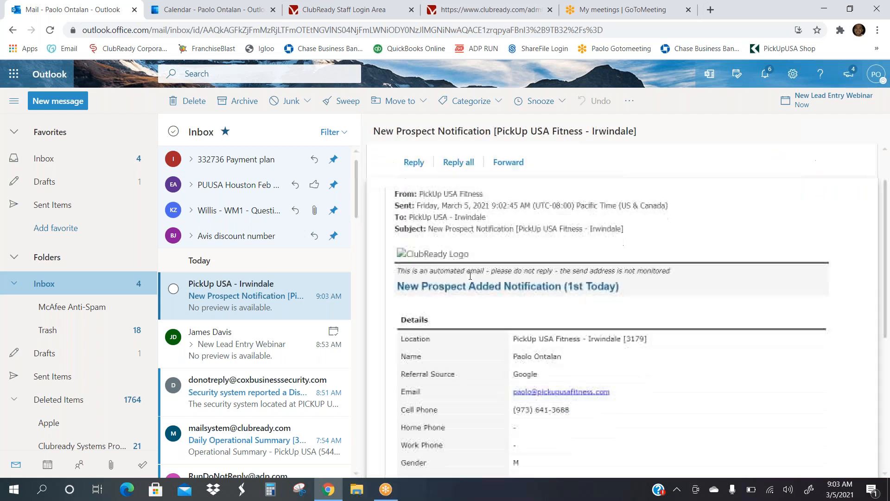
scroll(636, 307, down, 1)
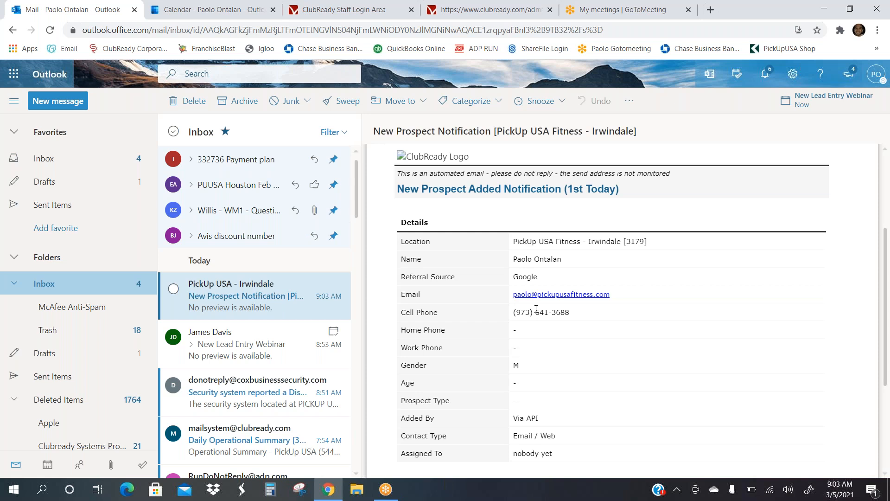
scroll(536, 309, down, 1)
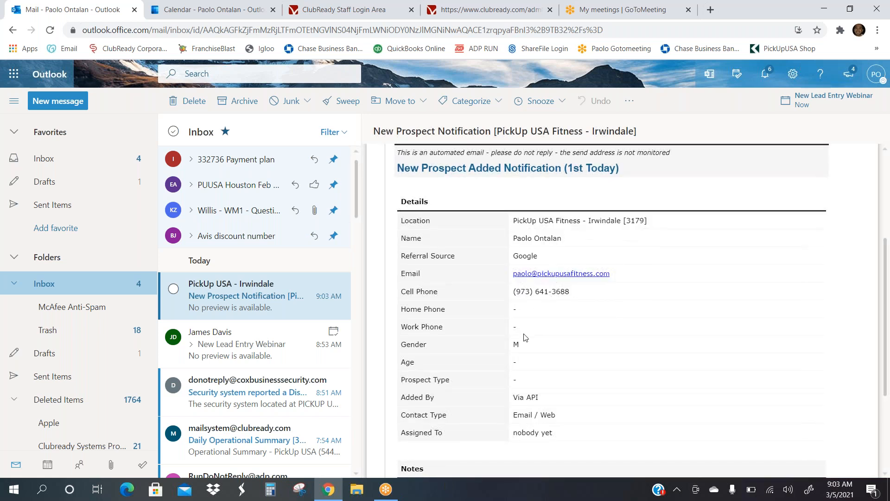
click(311, 7)
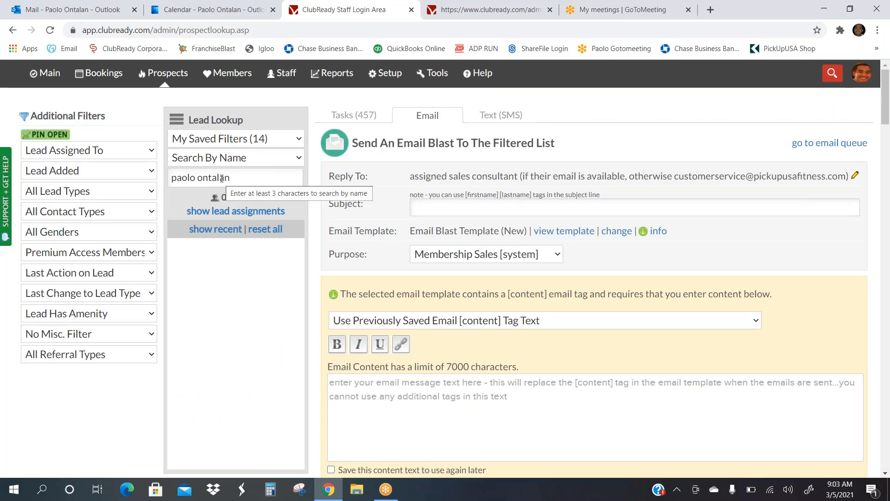
Step: Reload the Lead Lookup and filter it to leads added in the last day
click(157, 81)
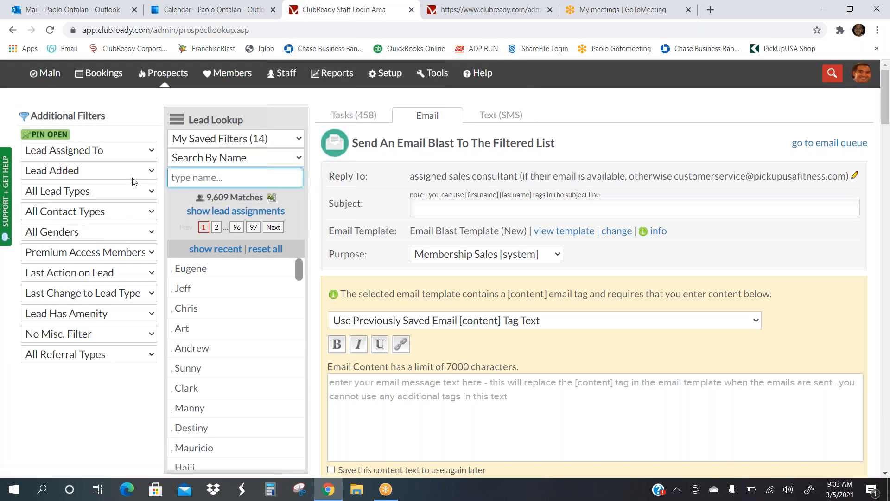
click(95, 192)
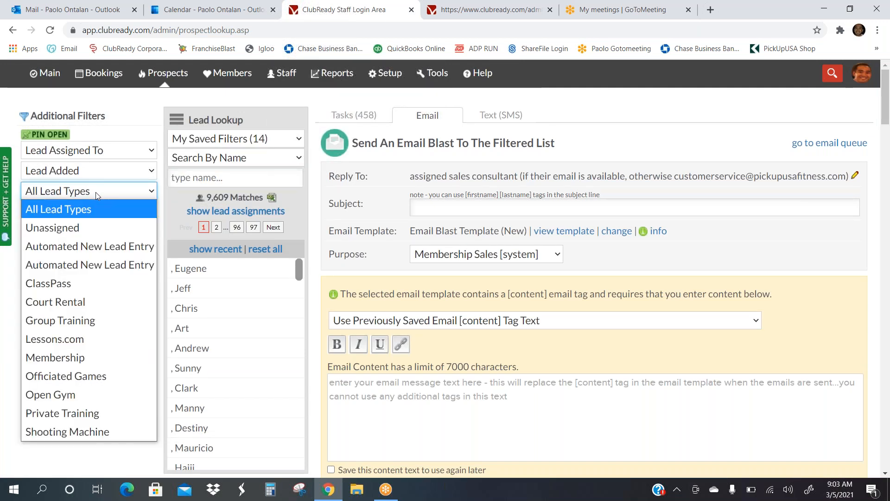
click(89, 175)
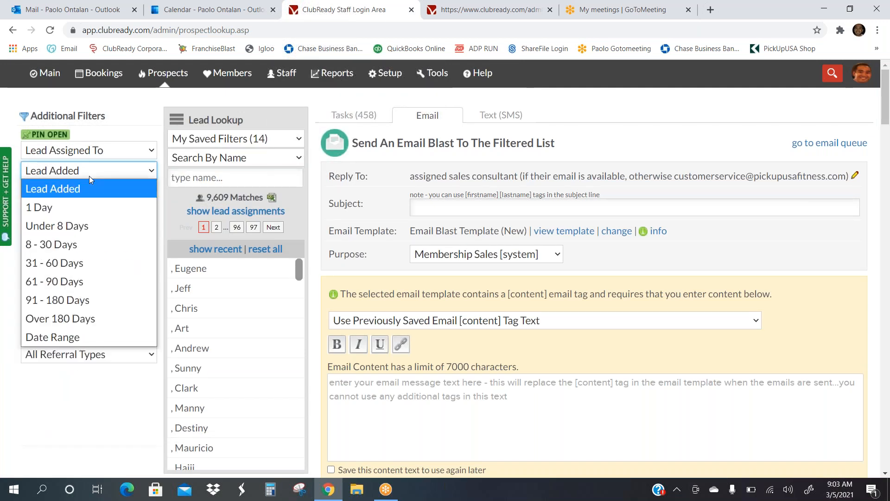
click(72, 208)
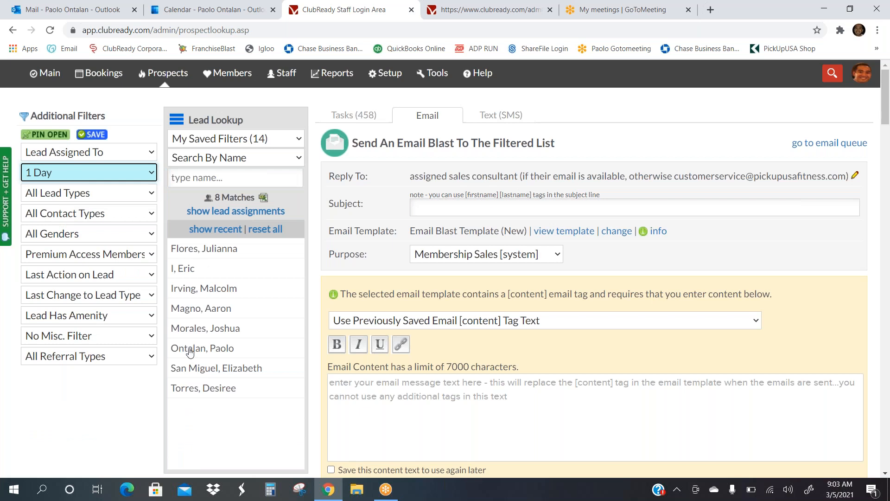
Step: Open the test lead's record and bring up its WORK IT contact window
click(189, 351)
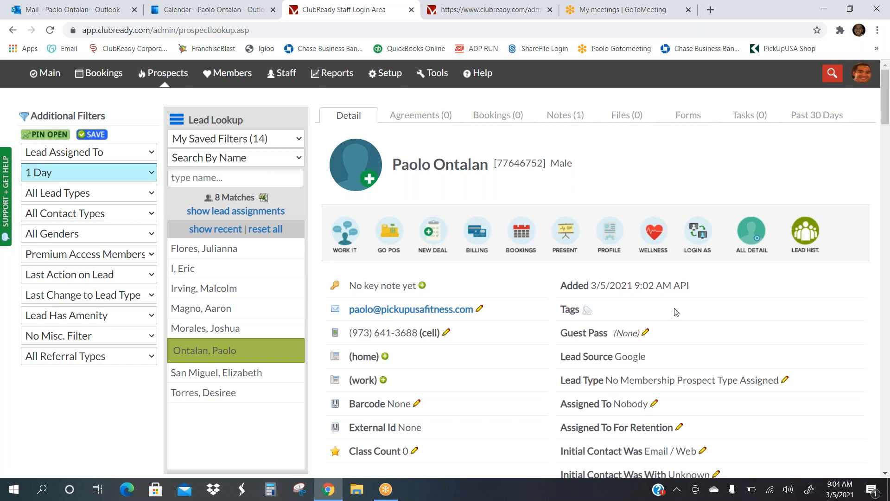
scroll(676, 312, down, 1)
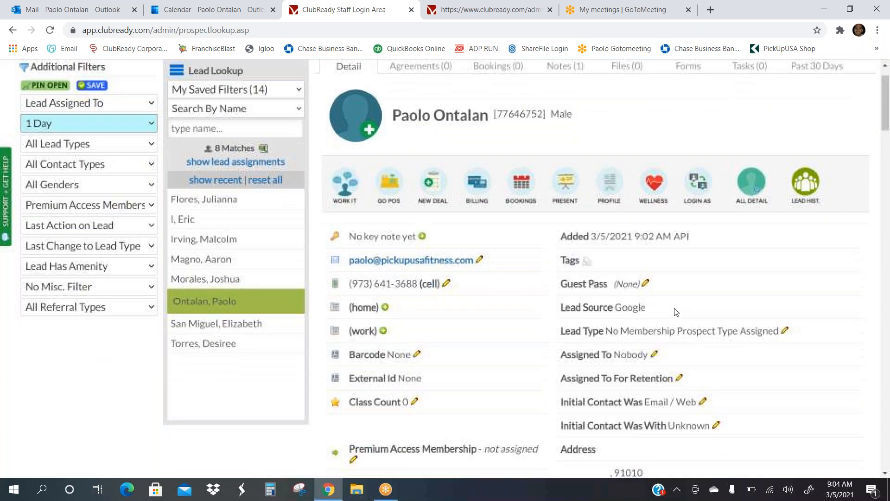
scroll(676, 312, up, 1)
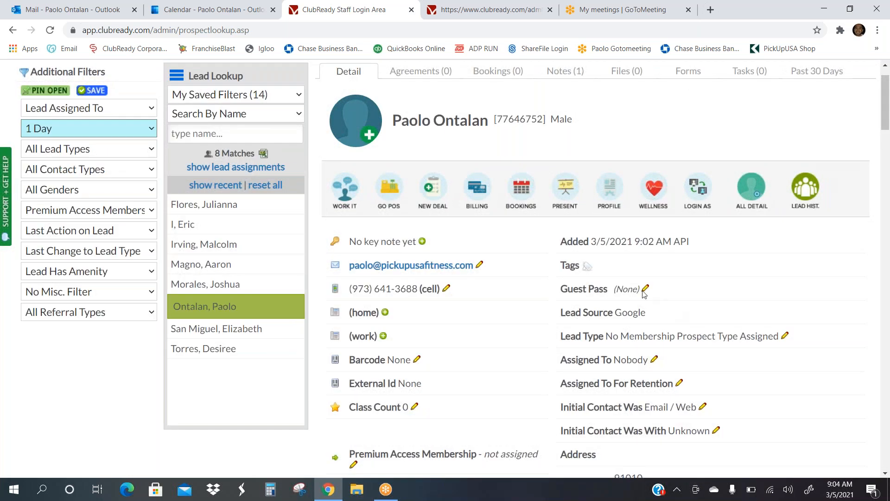
click(347, 188)
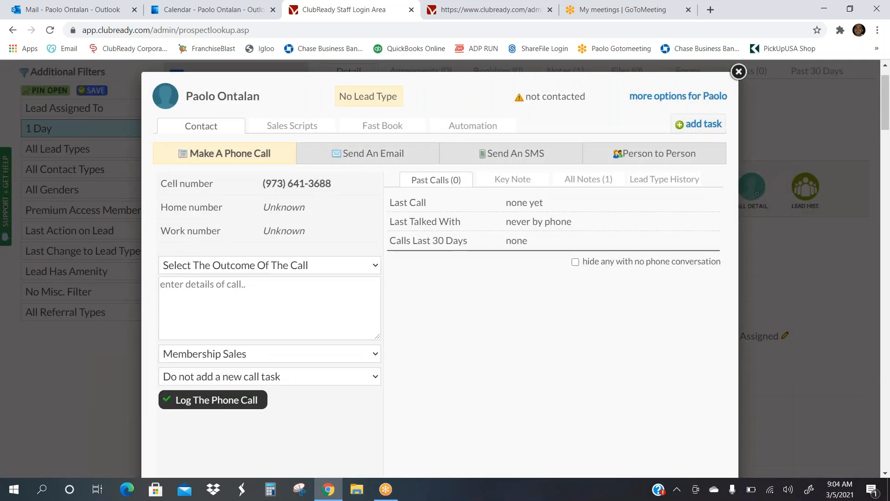
Step: Step through the Send An Email, Send An SMS and Make A Phone Call forms, then return to Outlook
click(476, 153)
click(396, 153)
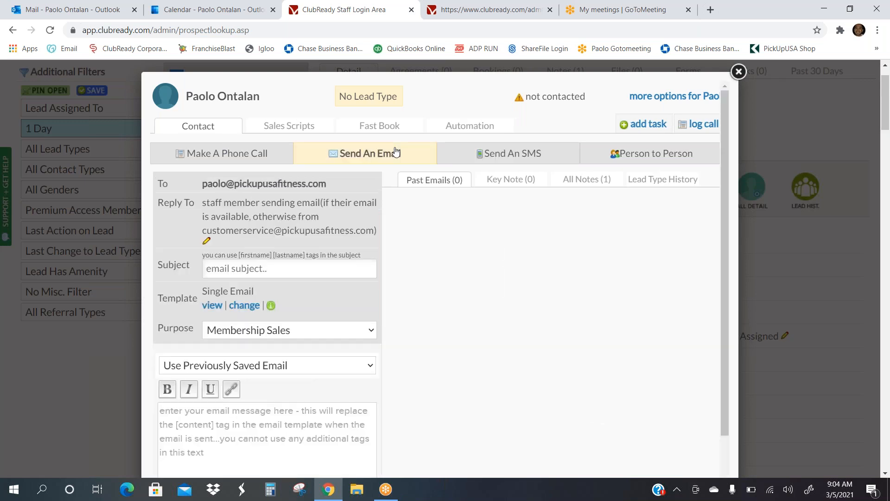
click(95, 10)
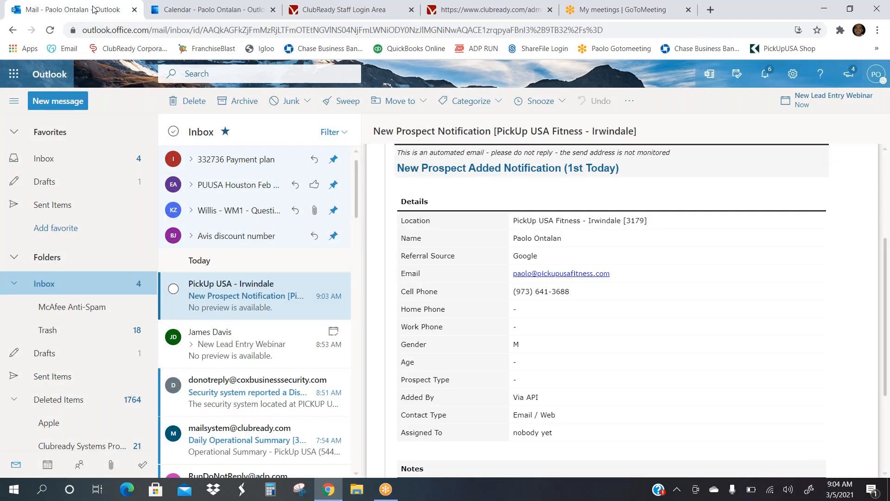
click(318, 9)
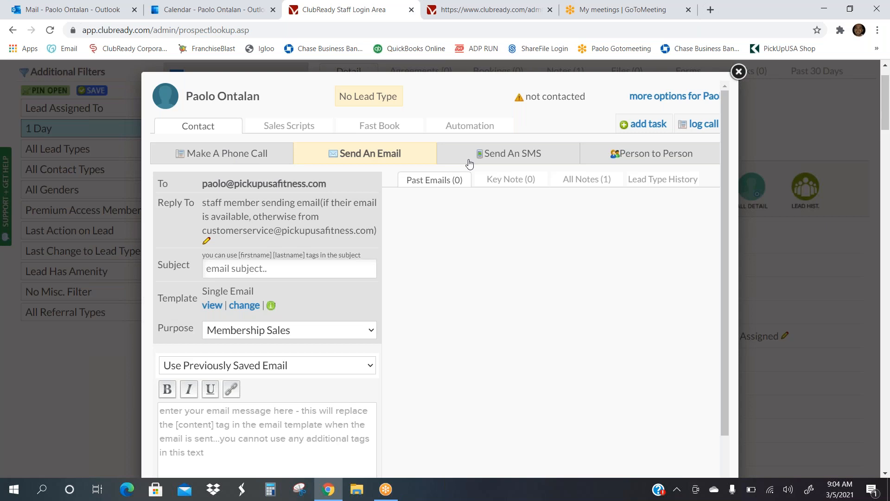
click(509, 154)
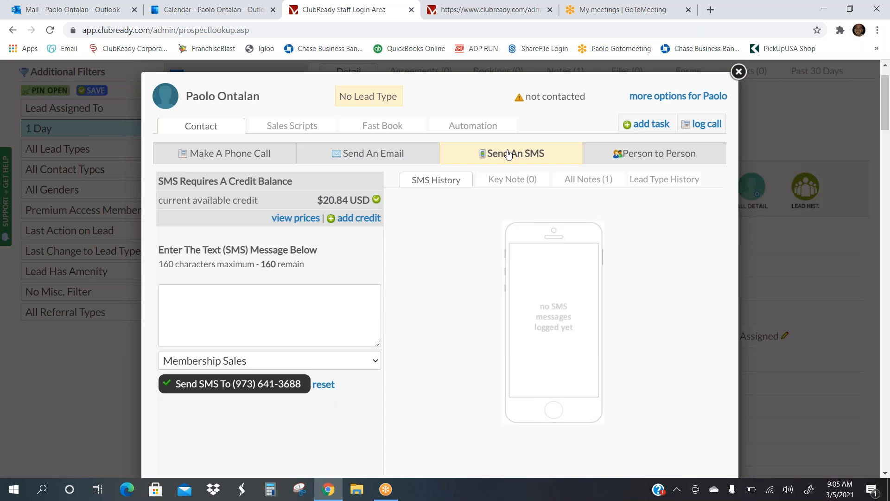
click(230, 155)
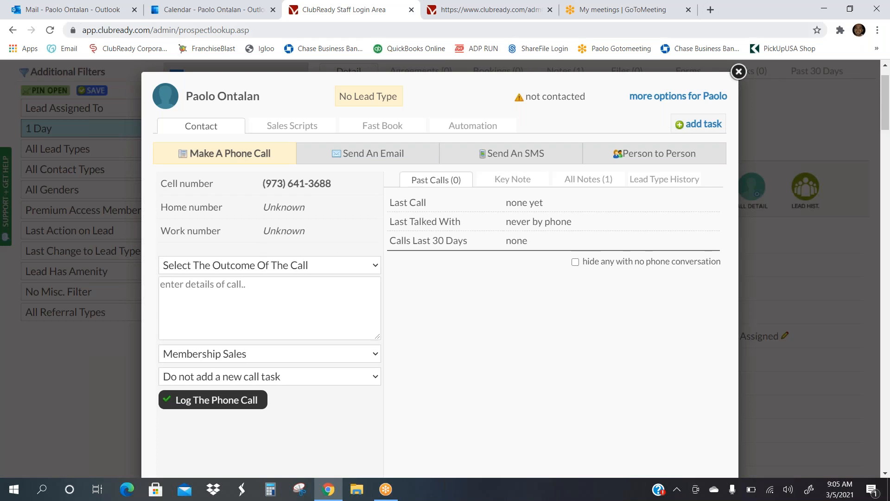
click(94, 10)
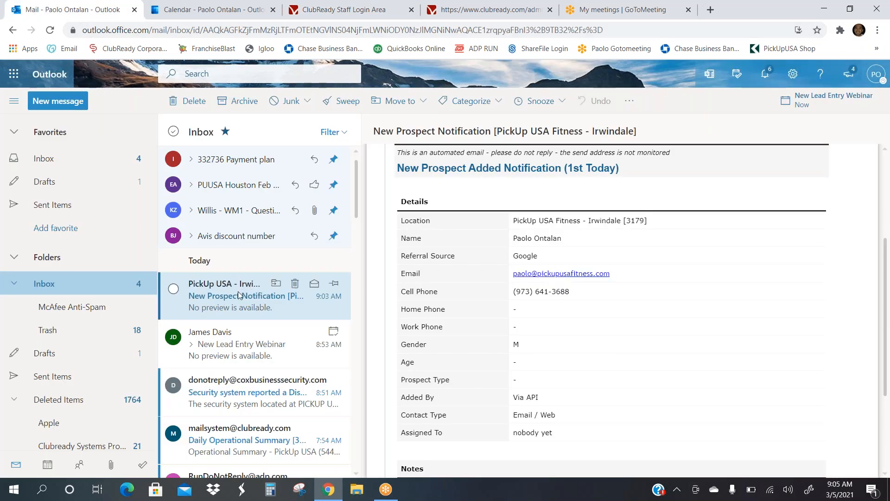
Step: Browse the Trash and Deleted Items folders to find the deleted messages
scroll(69, 371, down, 1)
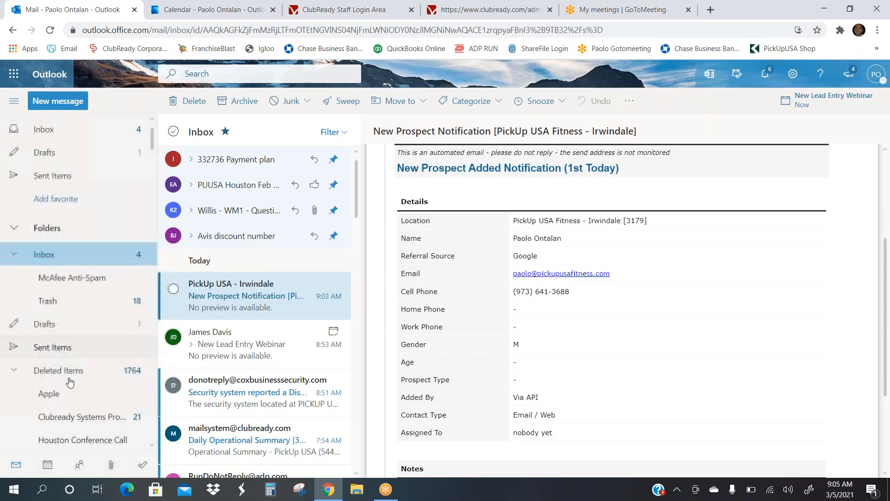
click(58, 301)
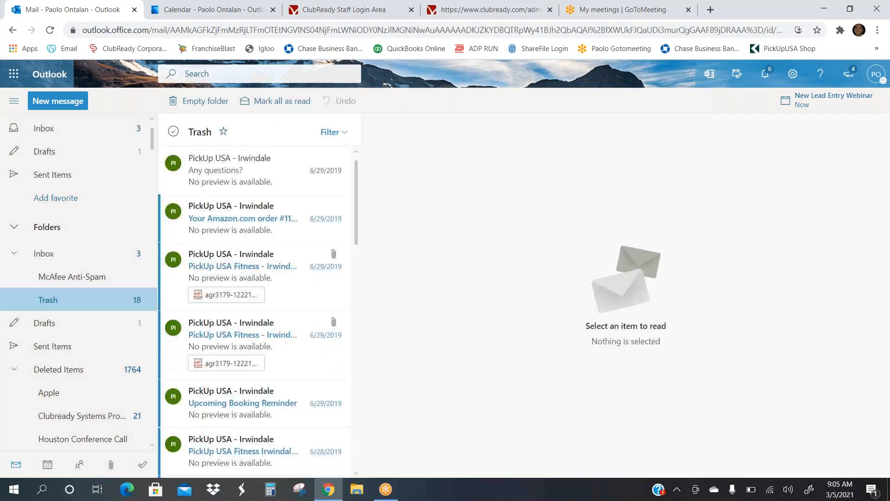
scroll(246, 206, down, 5)
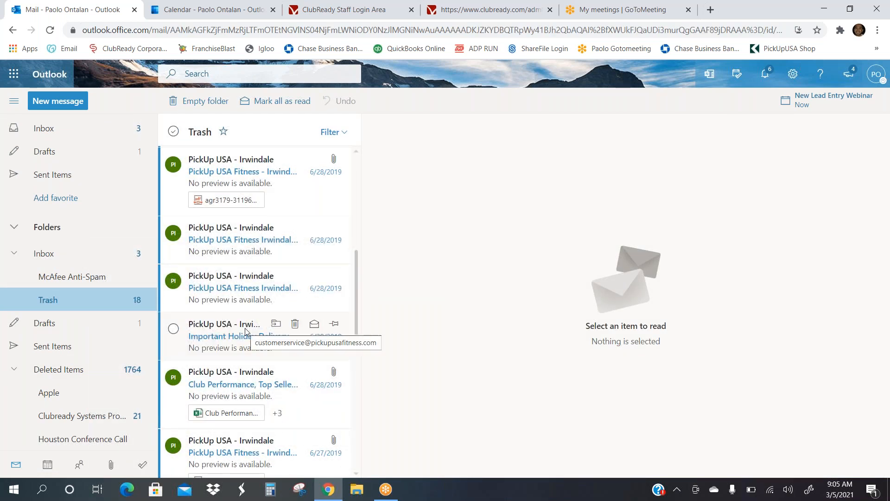
scroll(250, 304, down, 6)
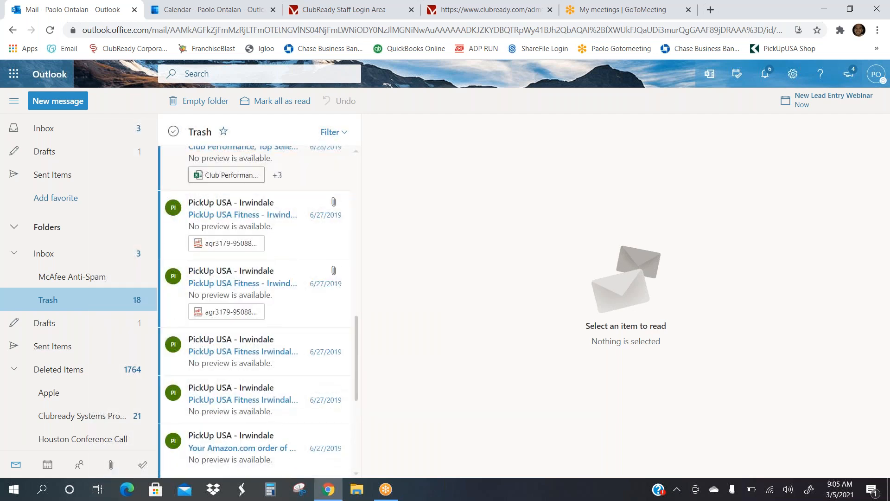
scroll(250, 306, down, 1)
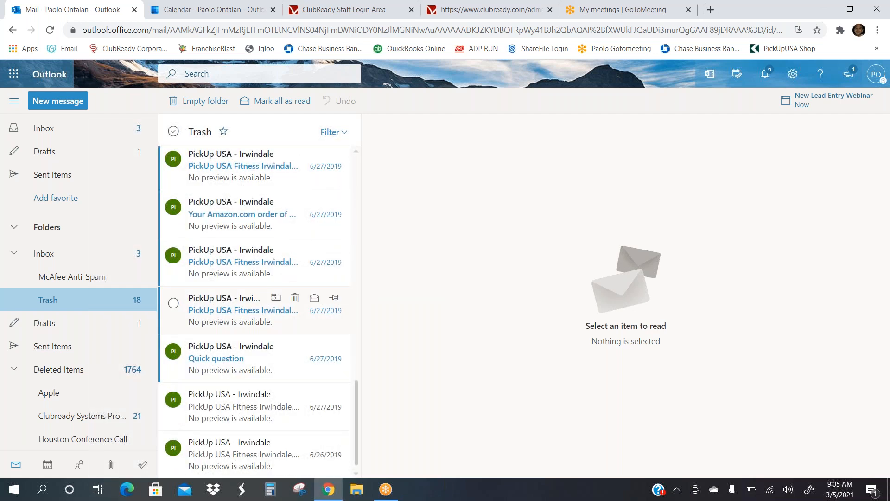
click(59, 369)
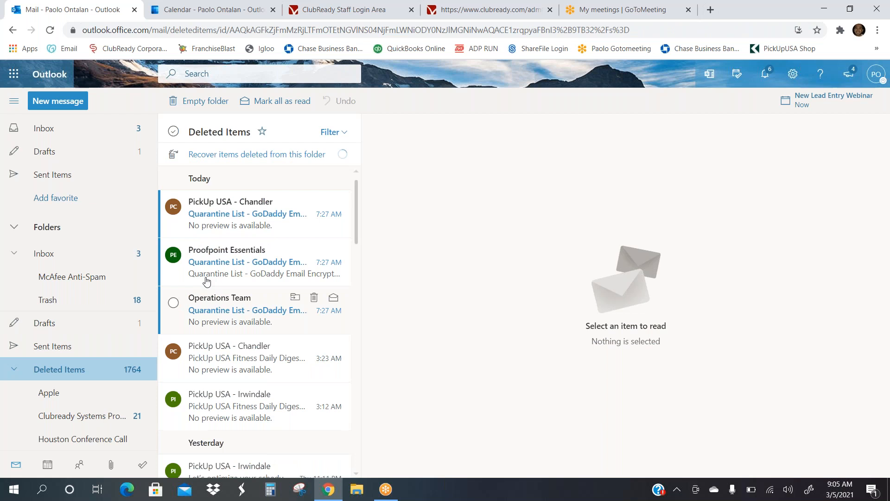
scroll(239, 264, down, 5)
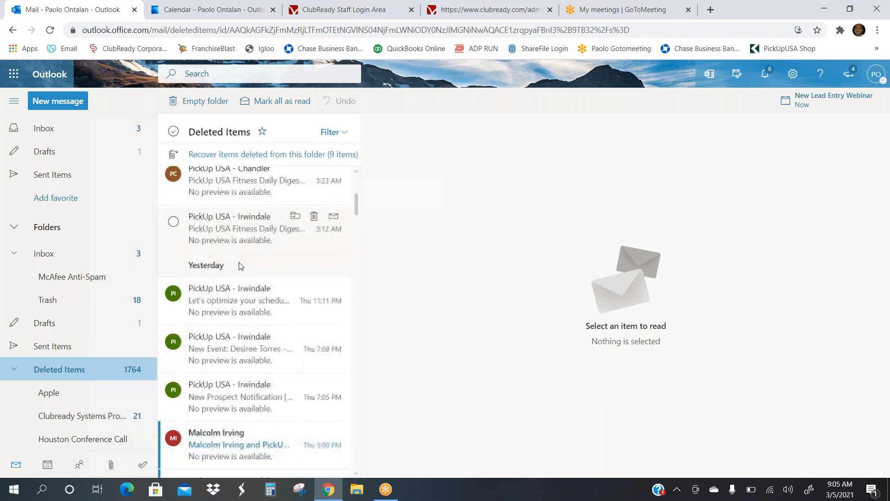
scroll(239, 263, down, 4)
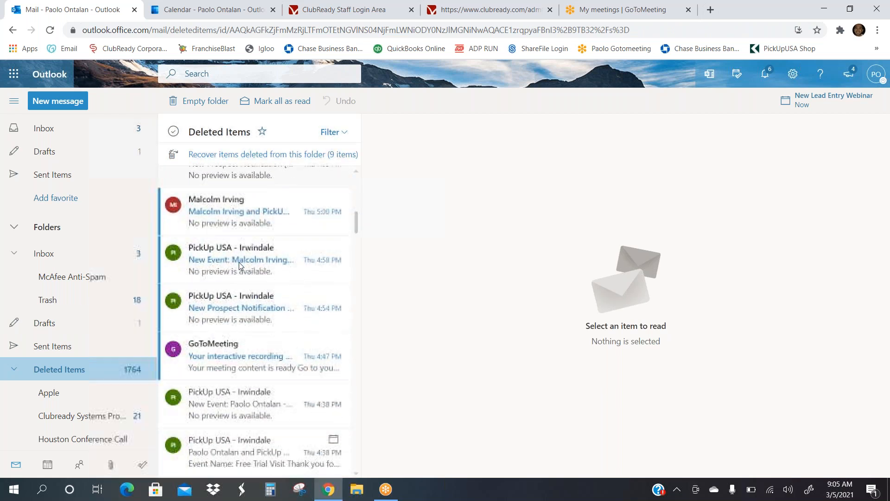
scroll(239, 264, down, 2)
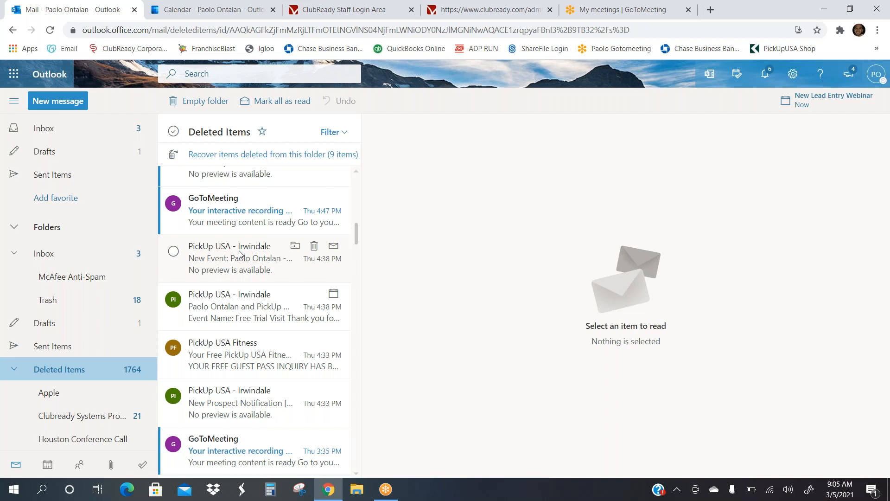
Step: Open the deleted New Event and Free Trial Visit emails, then read the Your Free PickUp USA Fitness Guest Pass email
click(239, 254)
scroll(253, 301, down, 1)
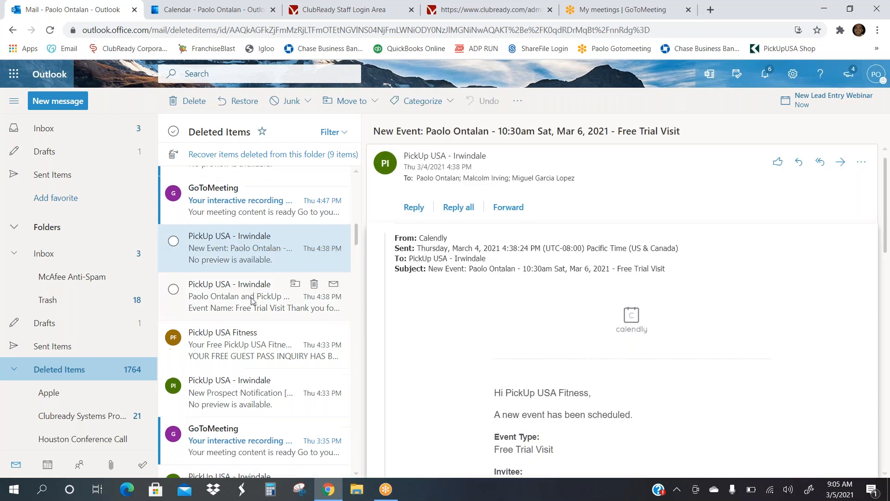
click(253, 301)
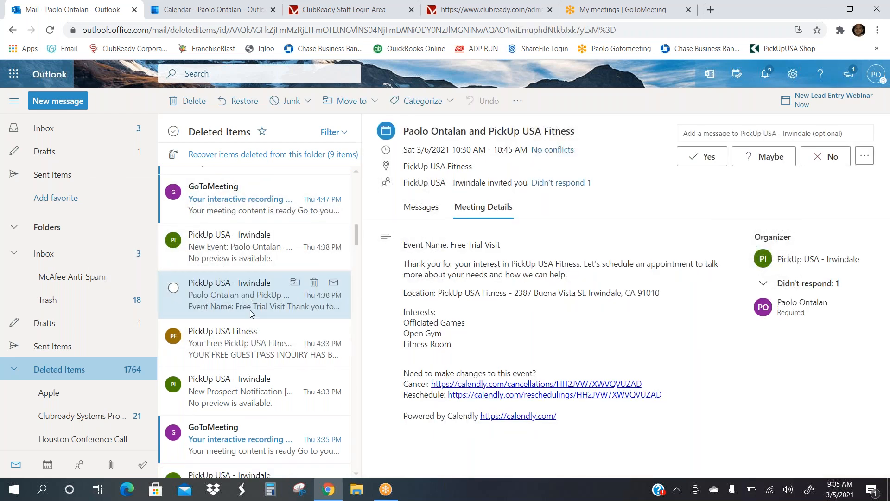
click(230, 347)
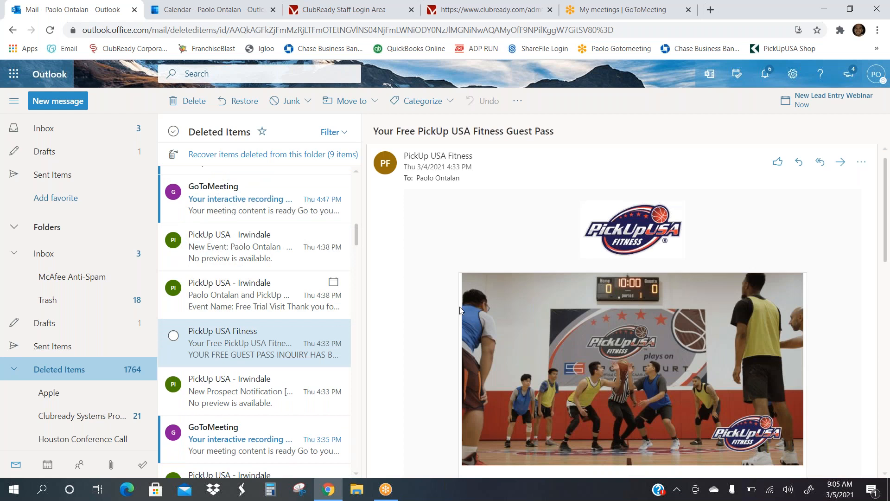
scroll(629, 229, down, 1)
scroll(629, 229, up, 1)
scroll(629, 229, down, 2)
scroll(629, 229, up, 2)
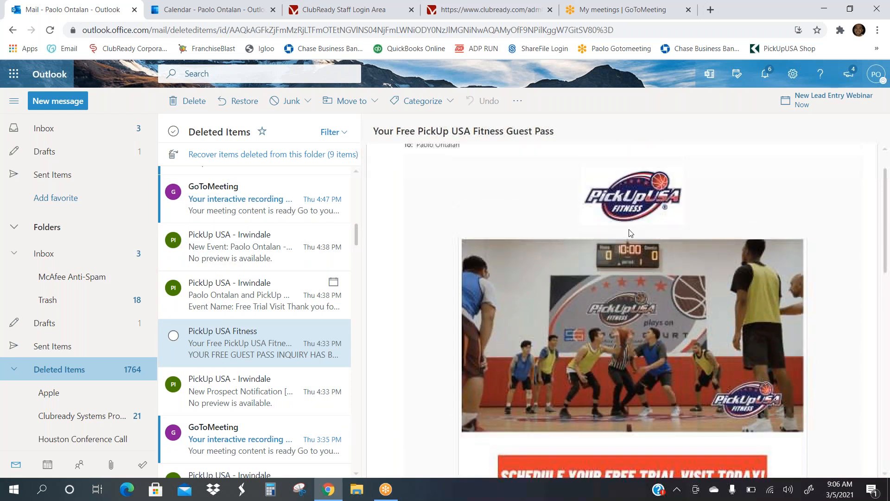
scroll(628, 229, down, 1)
scroll(629, 229, down, 4)
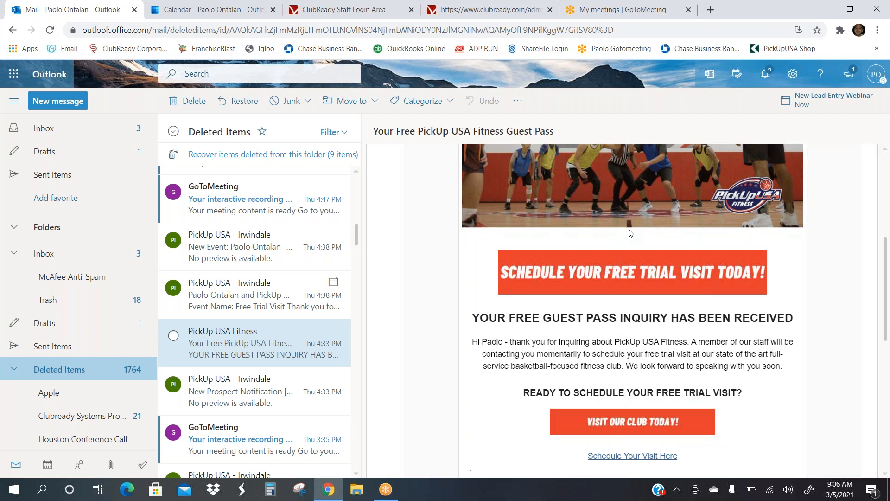
scroll(630, 233, down, 2)
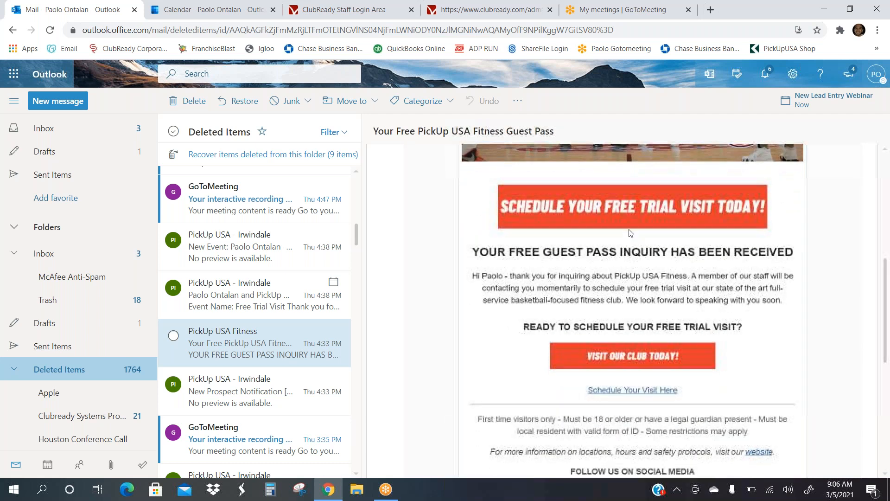
scroll(630, 233, down, 1)
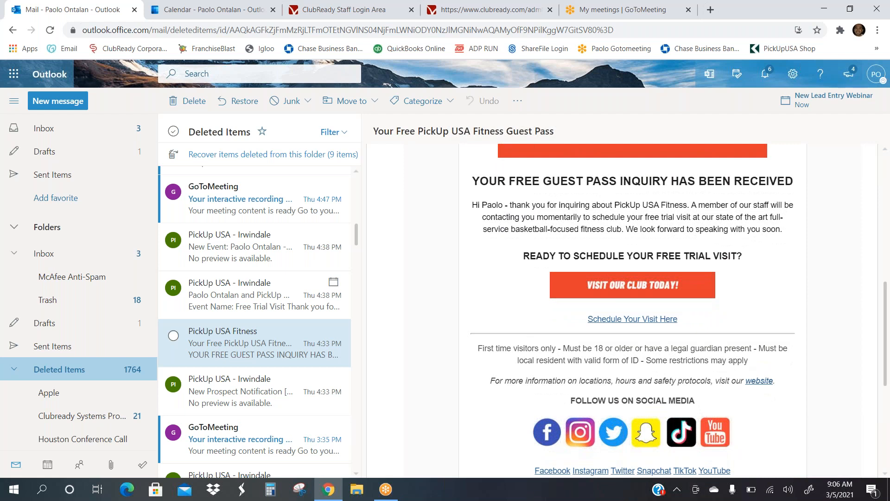
Step: Open the Free Trial Visit scheduler, choose Saturday, March 6 and confirm the 11:00am slot
click(645, 323)
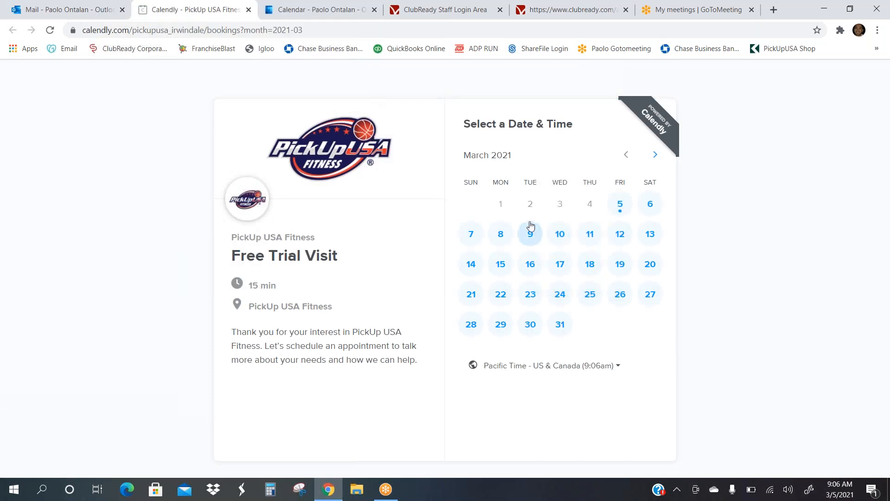
click(649, 205)
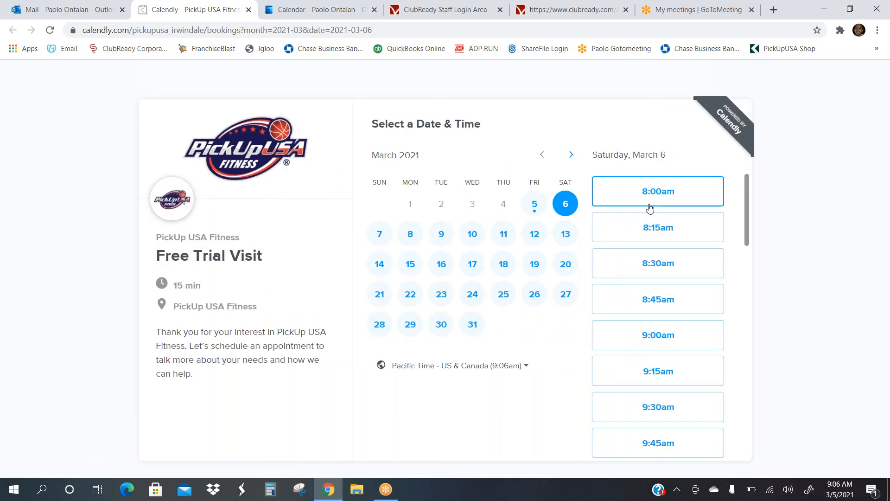
scroll(649, 207, down, 4)
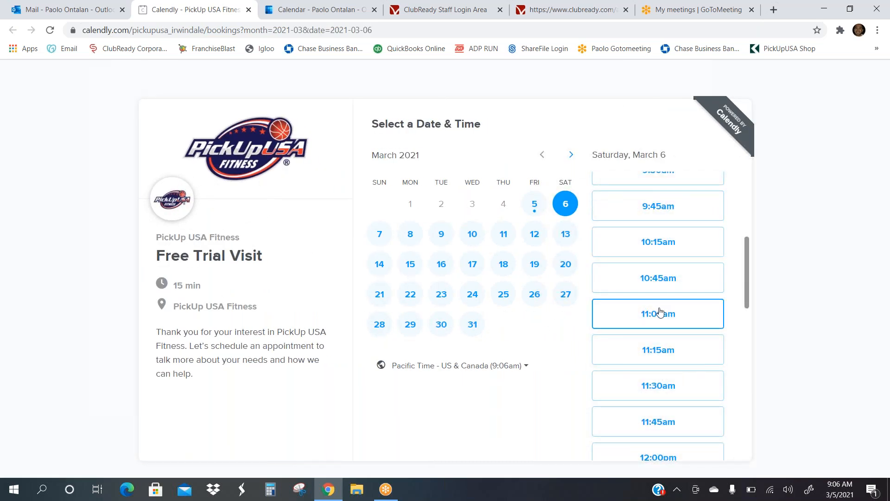
click(660, 314)
click(672, 314)
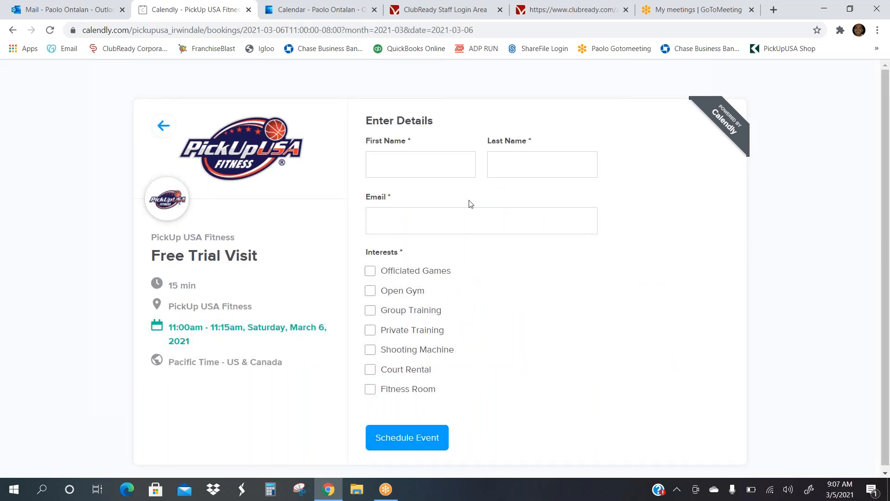
Step: Enter the invitee's first name, last name and email address
click(432, 169)
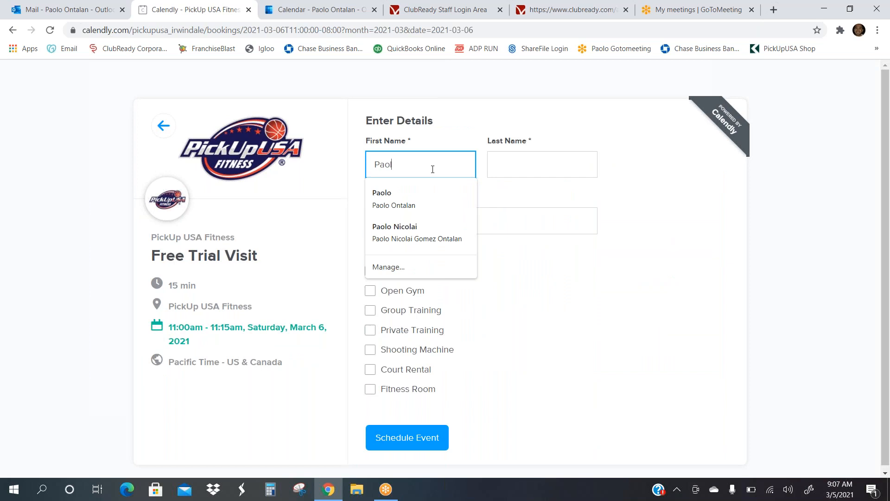
key(Tab)
key(Tab)
key(Tab)
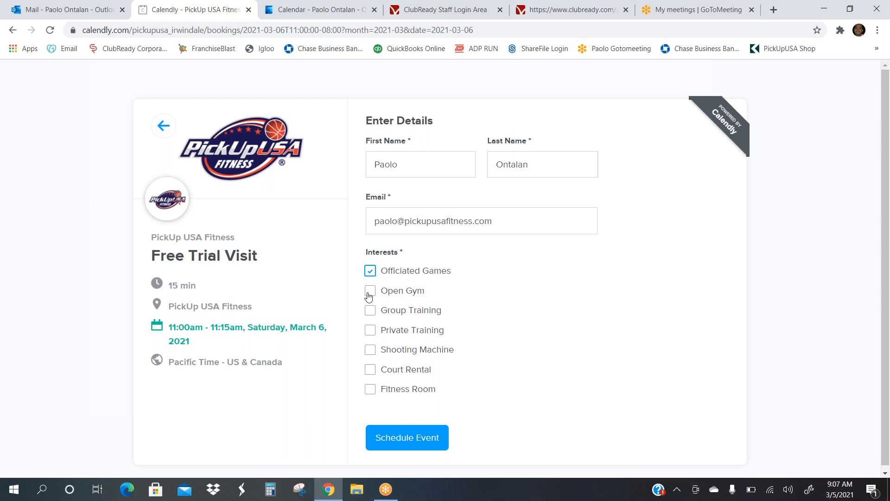
Step: Tick the Open Gym, Shooting Machine and Fitness Room interests and schedule the event
click(369, 292)
click(369, 351)
click(371, 388)
click(391, 439)
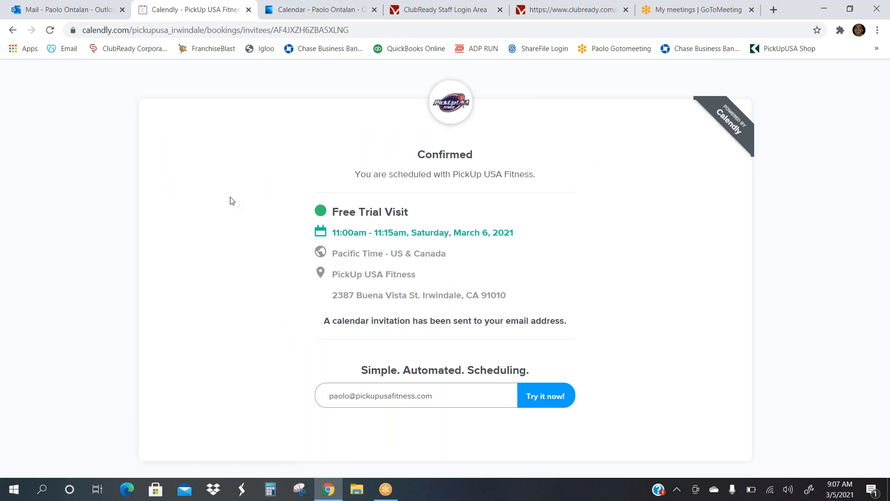
Step: Open the PickUp USA - Irwindale Free Trial Visit invitation for Sat 3/6 at 11:00 AM from the Inbox
click(64, 8)
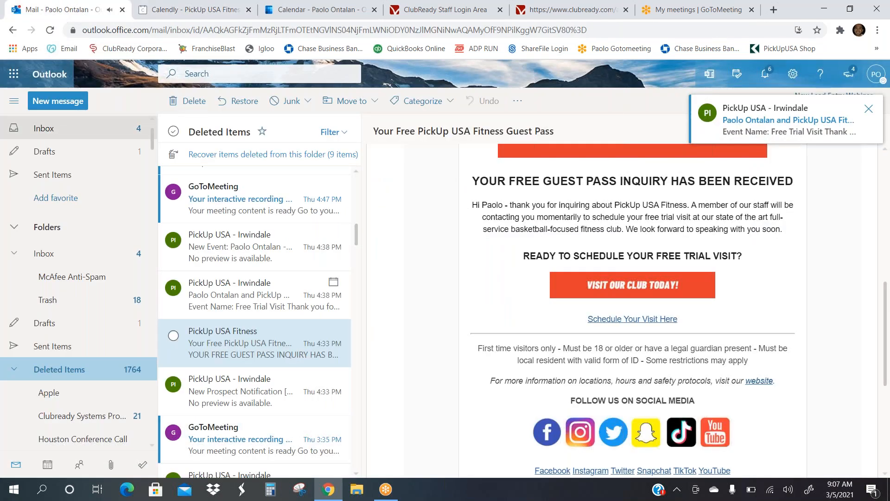
click(44, 129)
click(251, 301)
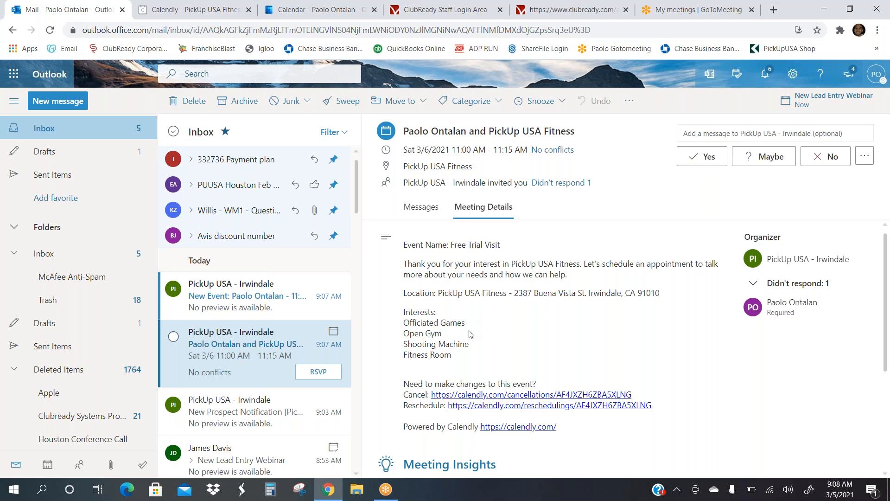
Step: Highlight the four interests in Calendly's New Event email, then go back to ClubReady's contact window
scroll(471, 361, down, 1)
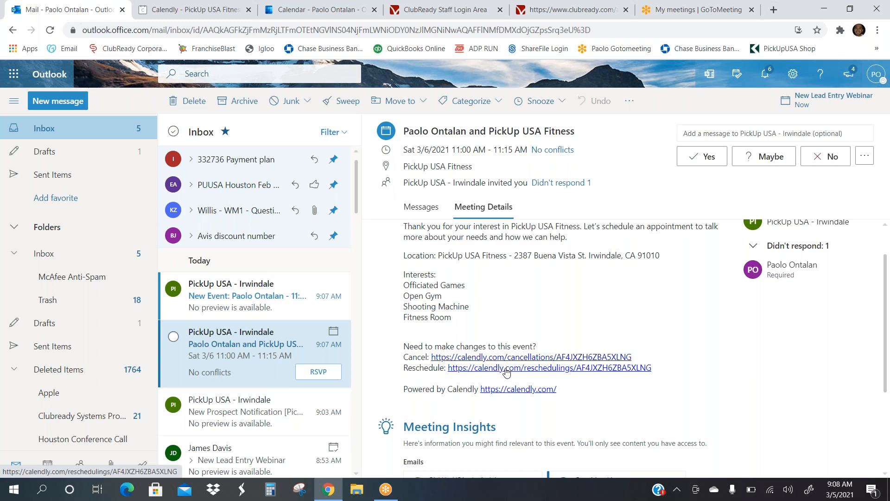
click(224, 302)
scroll(514, 280, down, 2)
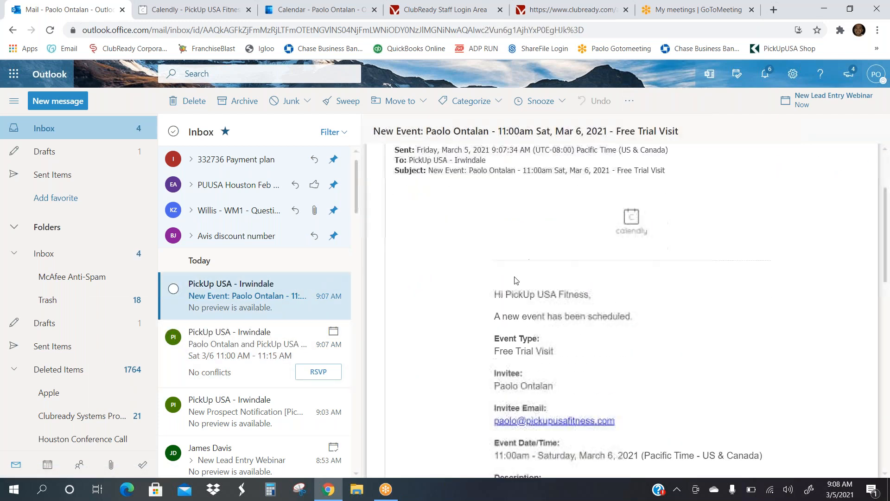
scroll(515, 281, down, 3)
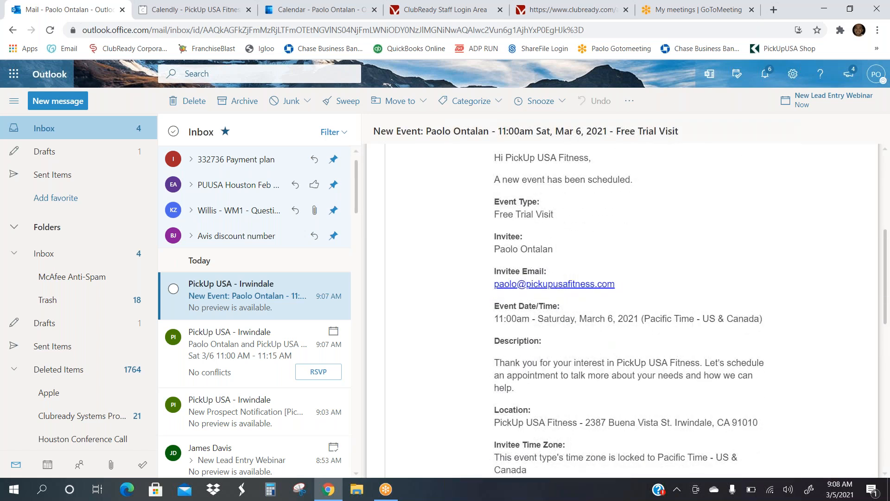
scroll(622, 310, down, 1)
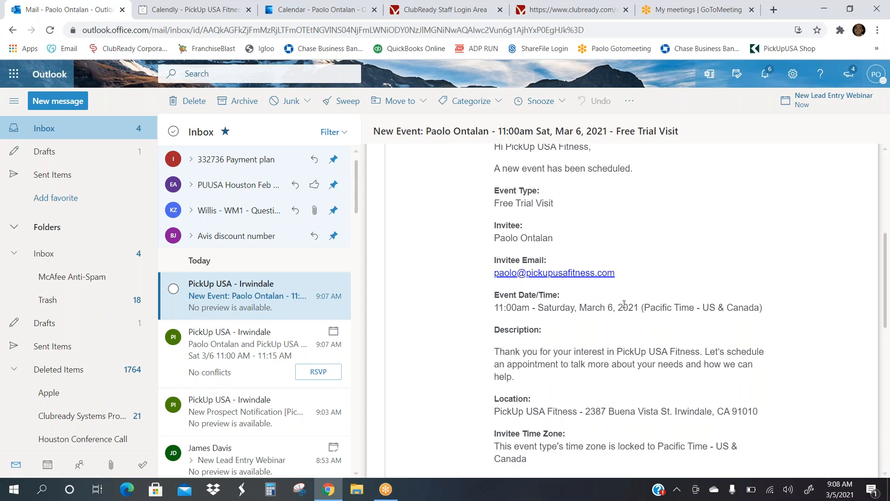
scroll(624, 304, down, 5)
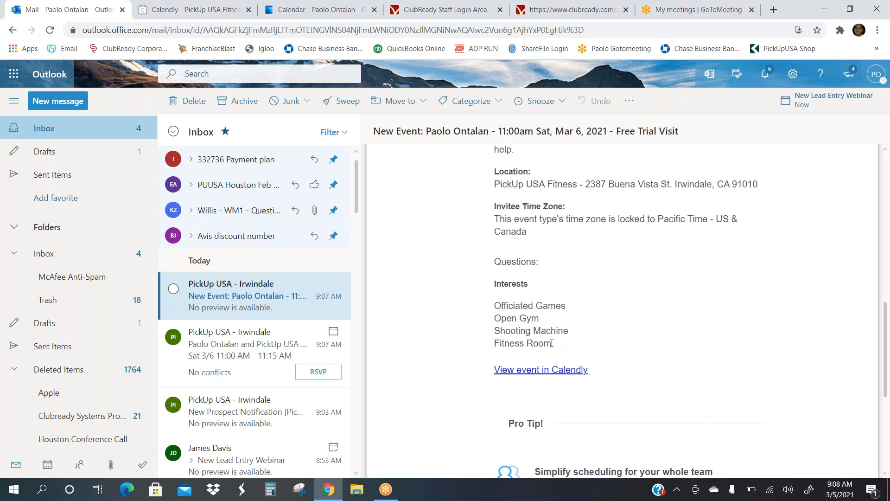
drag(552, 344, 496, 310)
key(ctrl+c)
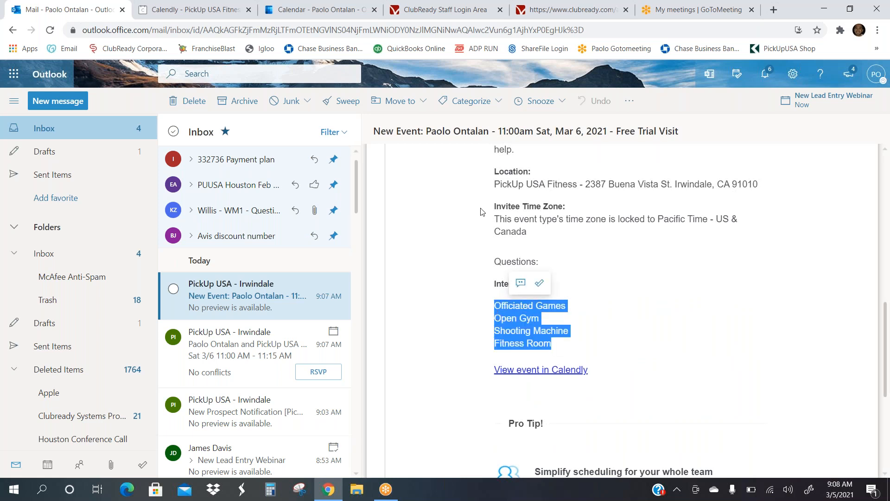
click(459, 10)
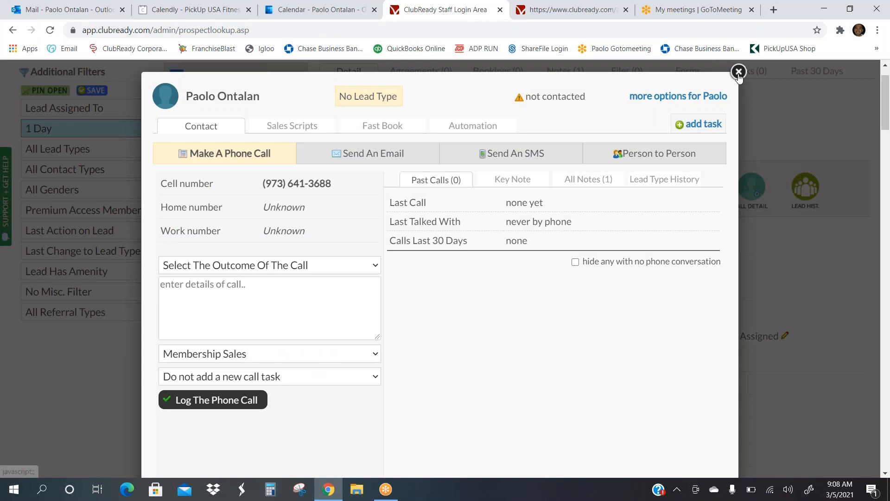
Step: Save the lead's key note listing Officiated Games, Open Gym, Shooting Machine and Fitness Room
click(525, 183)
click(459, 222)
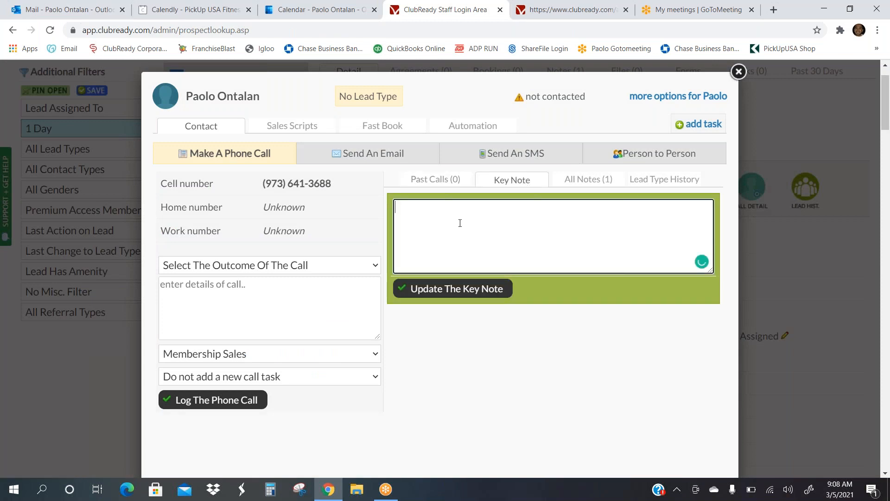
key(ctrl+v)
click(438, 287)
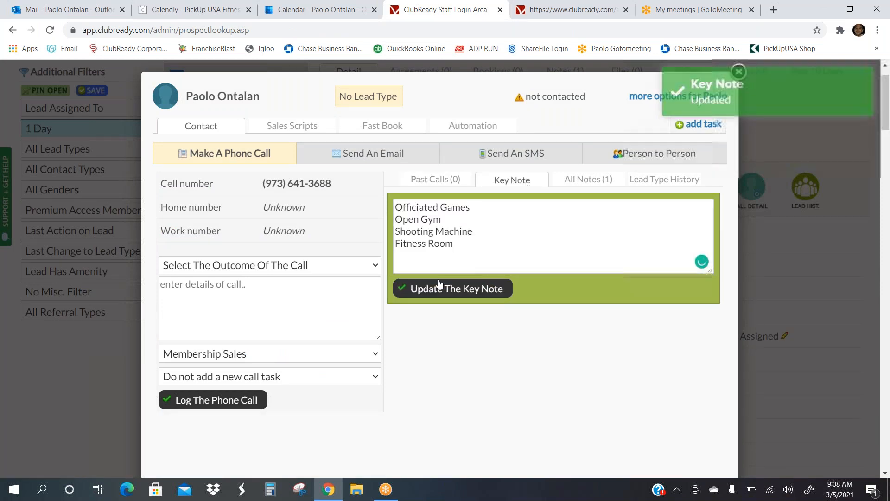
click(780, 243)
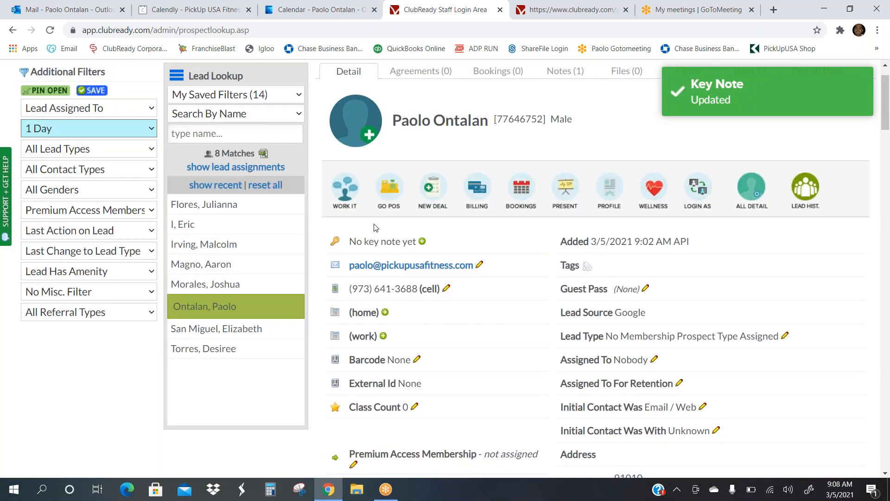
click(427, 242)
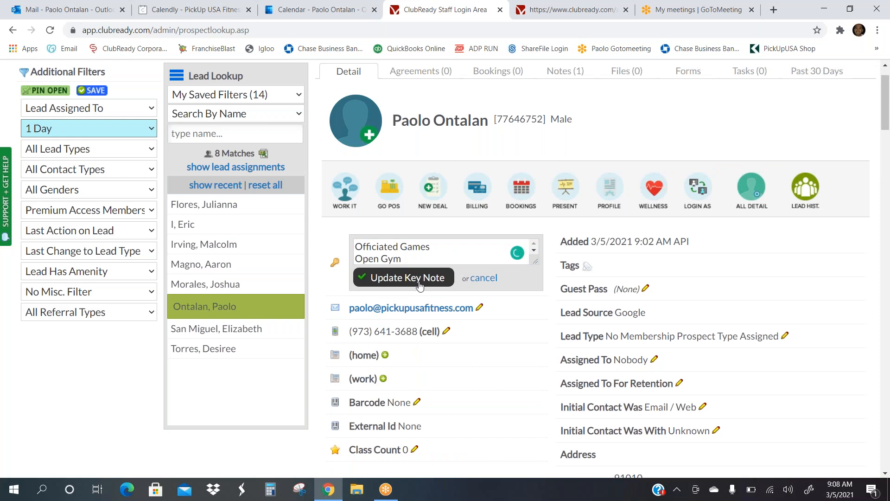
click(447, 281)
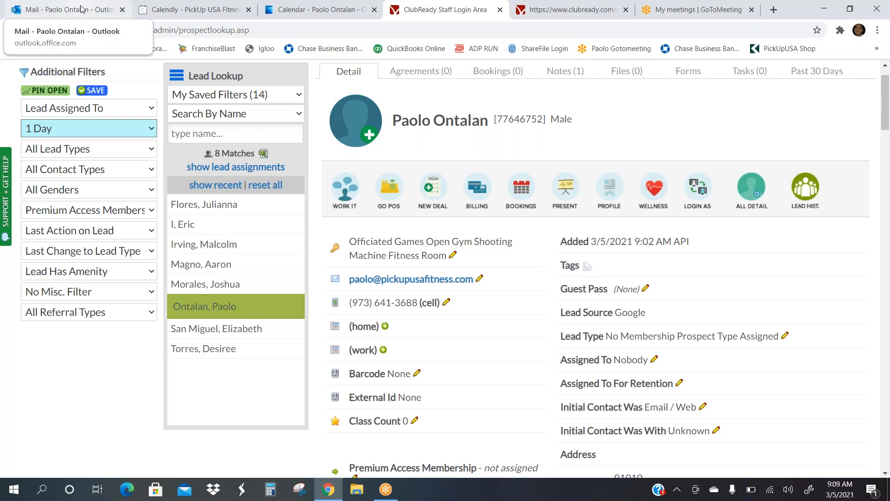
Step: Review the Calendly event email in Outlook, then open ClubReady's Bookings Grid View for March 5
click(55, 13)
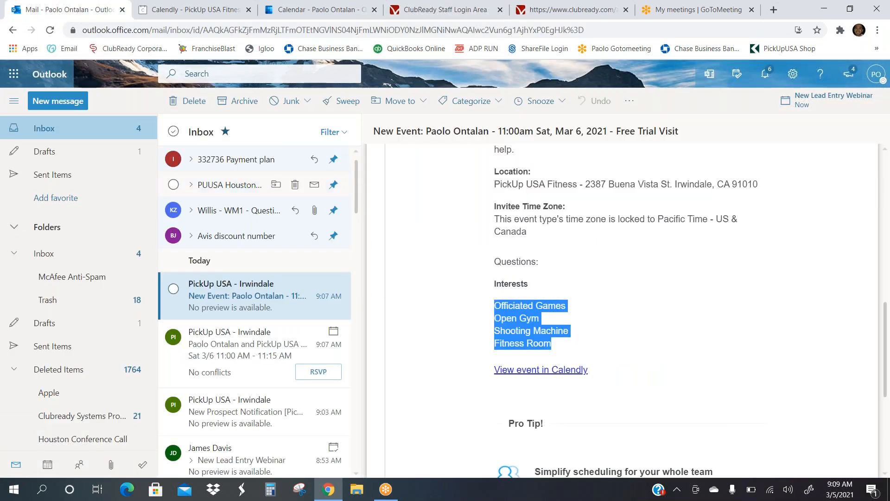
scroll(590, 217, up, 3)
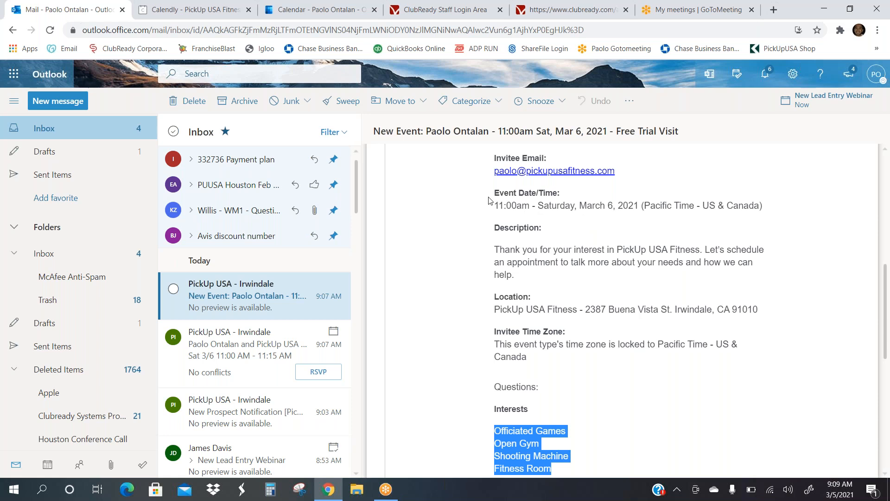
click(435, 11)
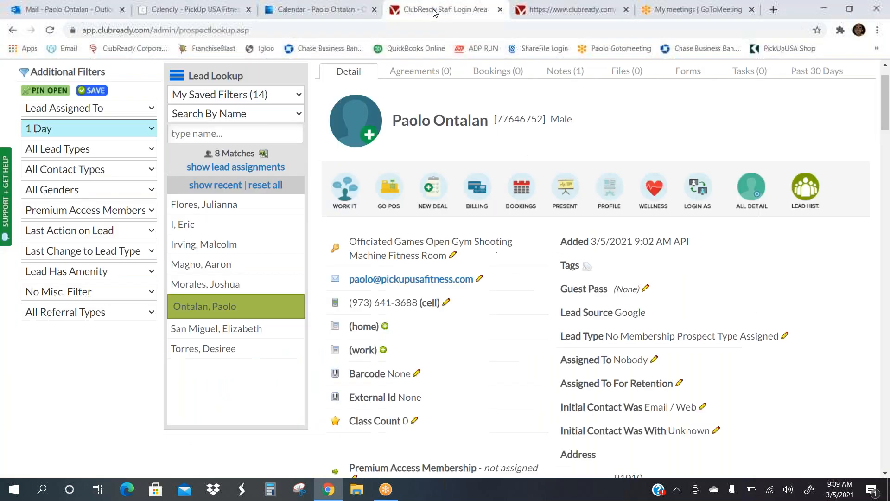
scroll(186, 139, up, 1)
mouse_move(106, 73)
click(93, 116)
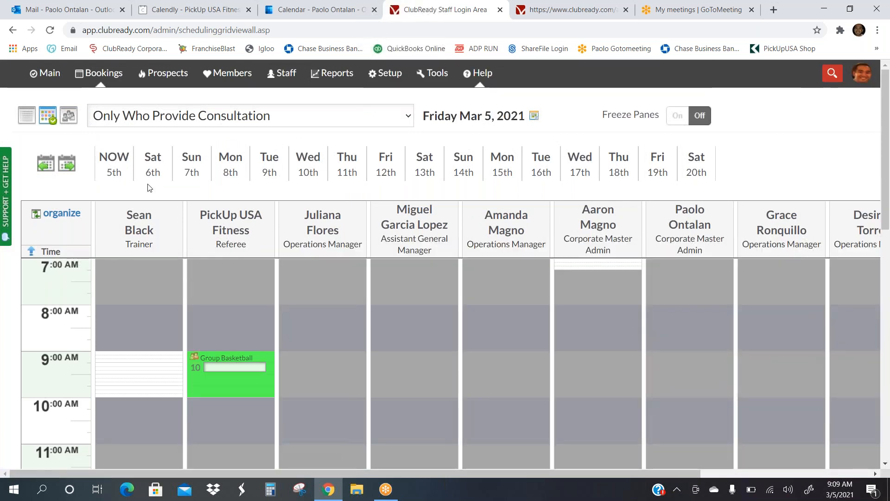
Step: Start a Consultation 5 mins booking in the trainer's Saturday, March 6, 11:00 AM slot
click(153, 167)
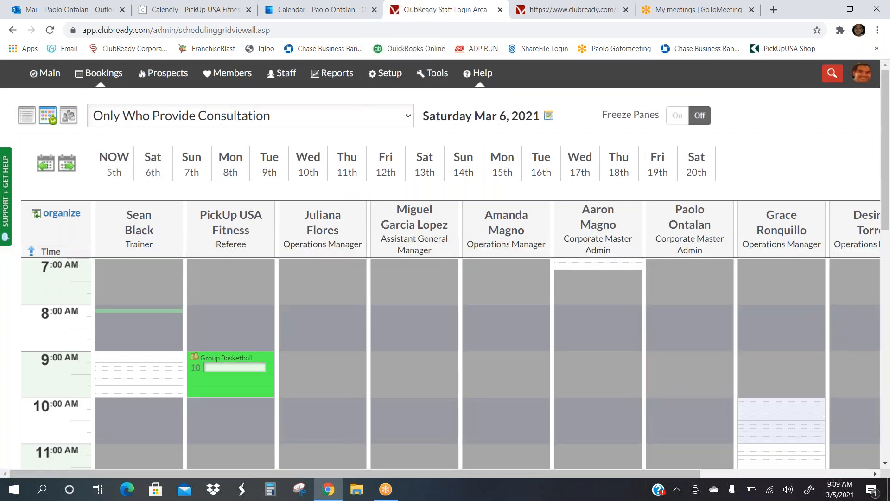
scroll(140, 306, down, 2)
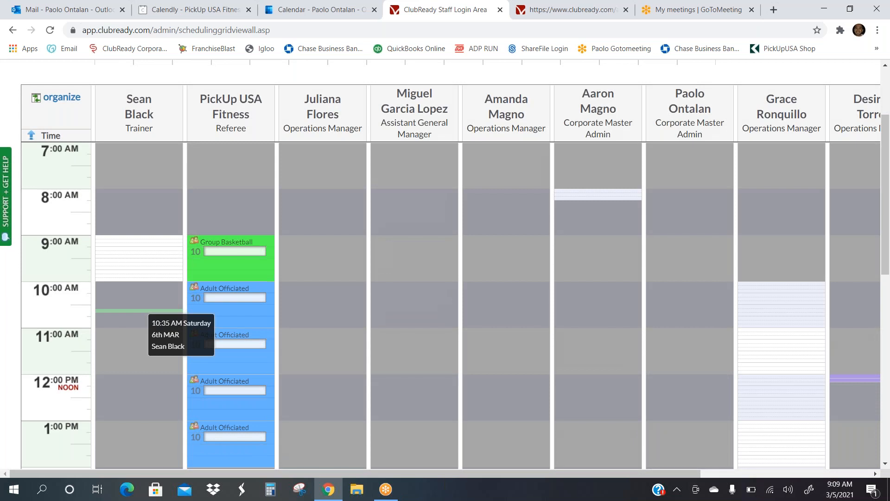
scroll(139, 310, down, 1)
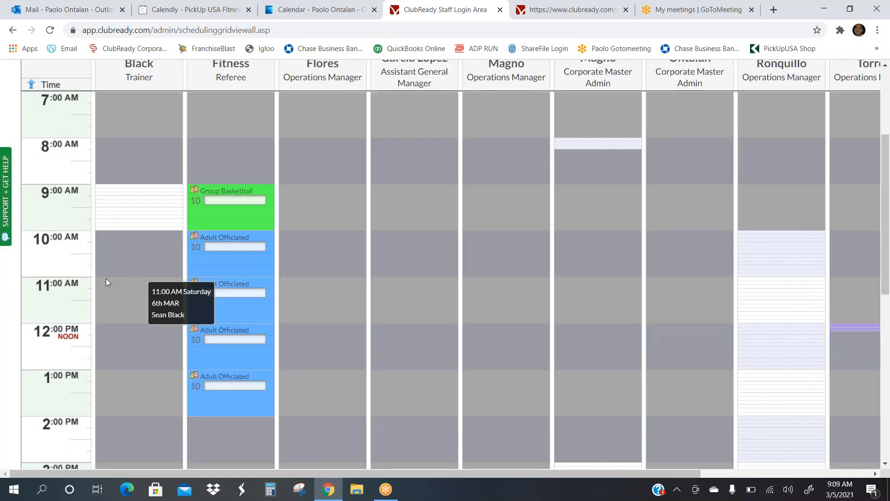
click(106, 279)
click(413, 190)
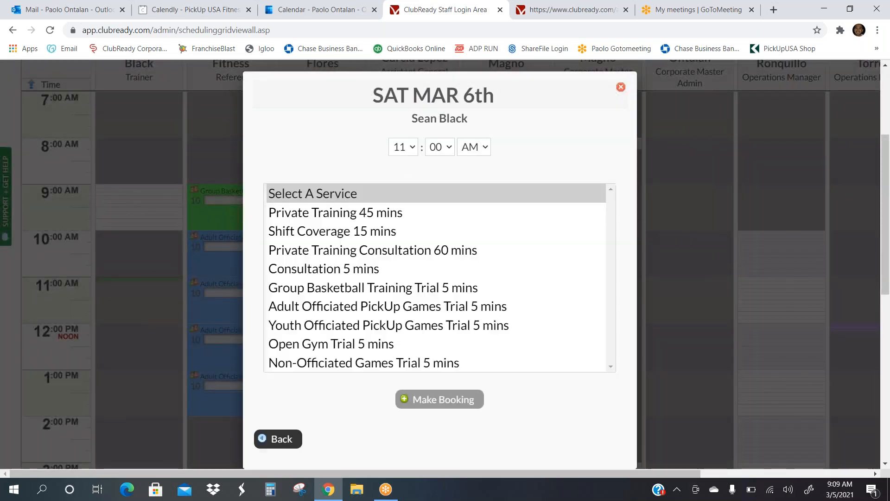
click(336, 268)
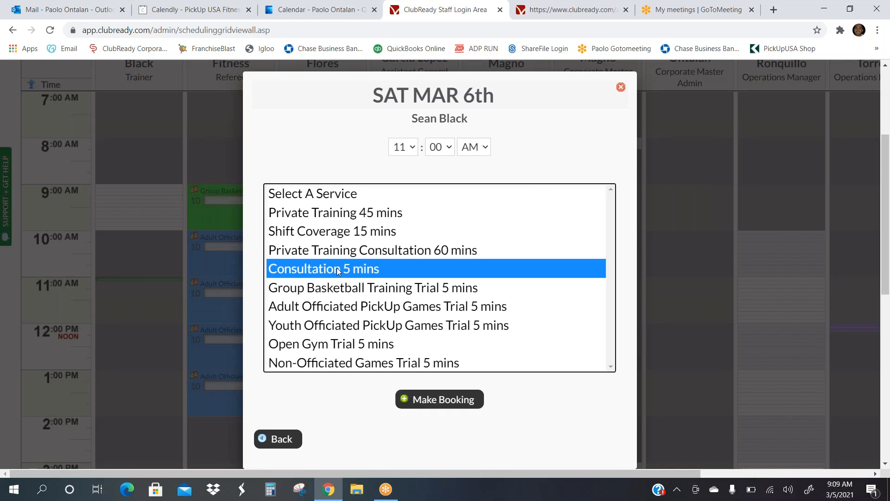
click(444, 402)
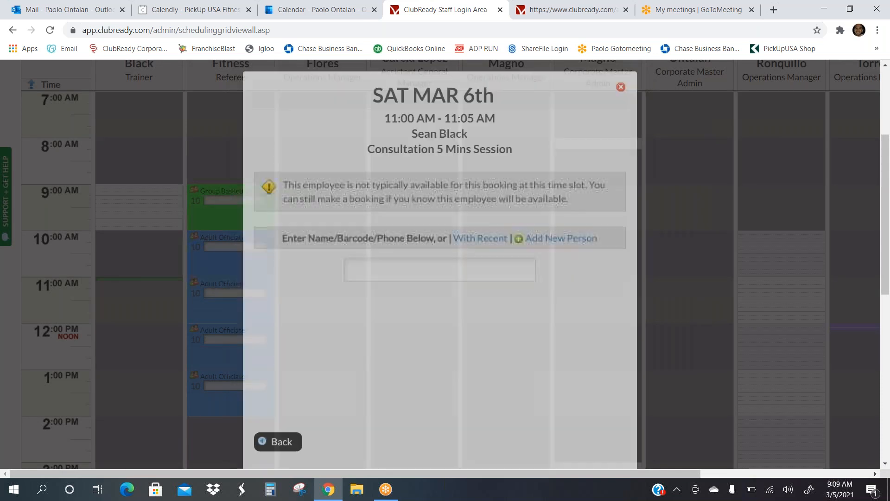
Step: Book the test lead with text-message confirmation instead of email, then close the booking dialog
text(paolo)
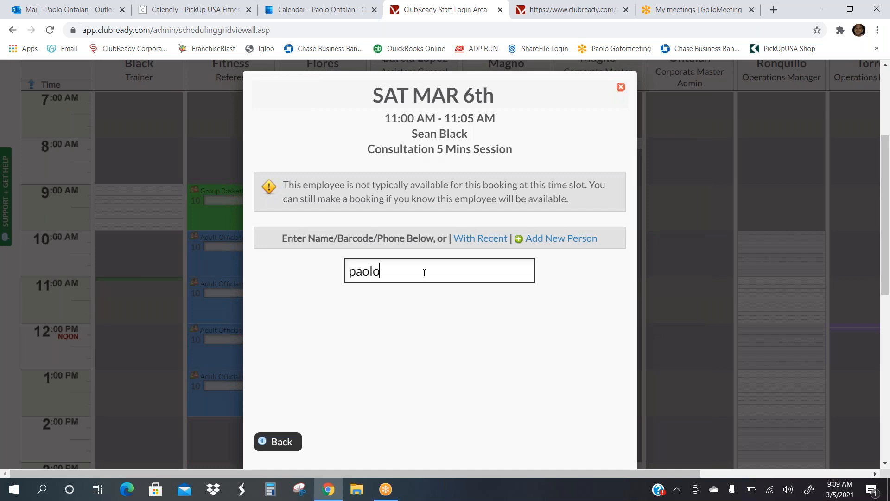
click(408, 323)
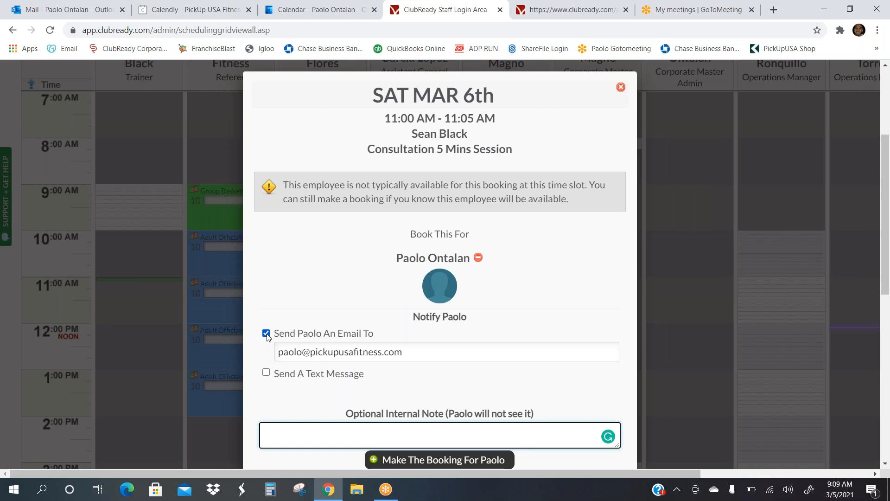
click(266, 333)
click(266, 373)
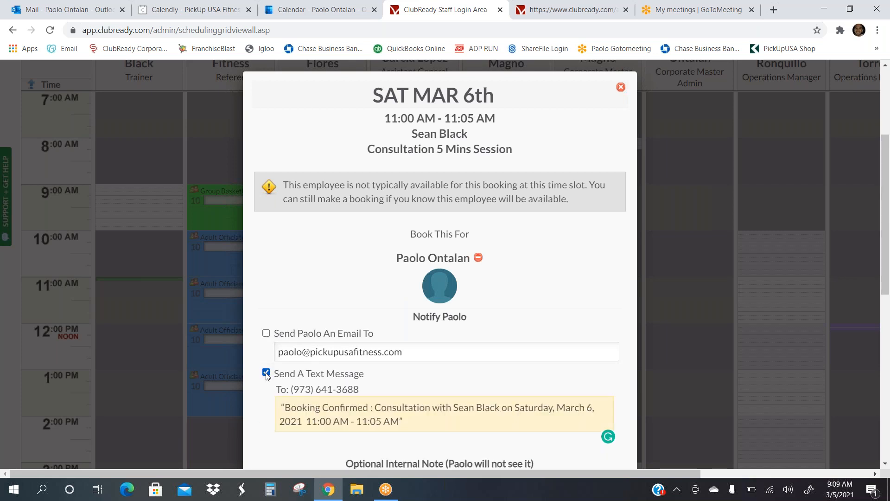
scroll(266, 375, down, 3)
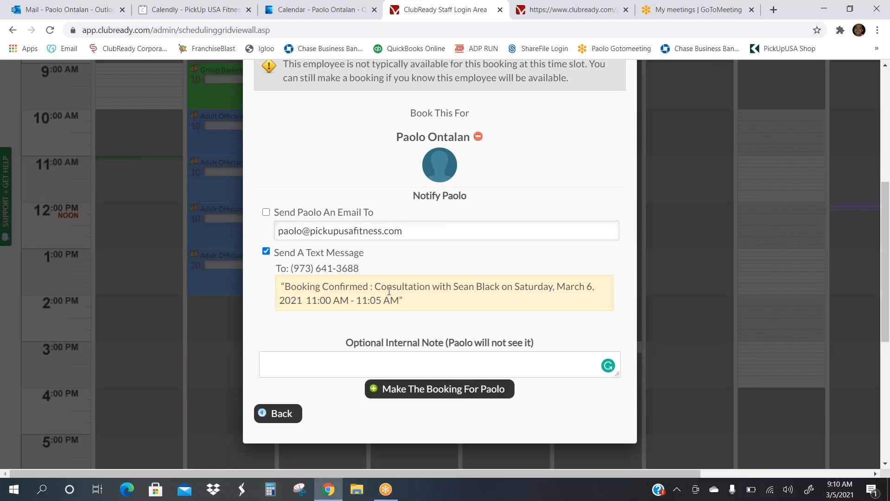
click(447, 398)
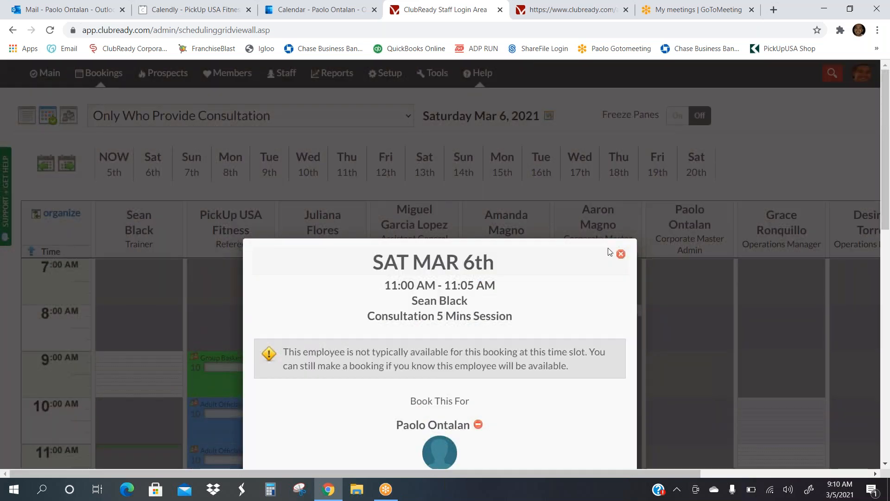
click(620, 254)
scroll(621, 253, down, 3)
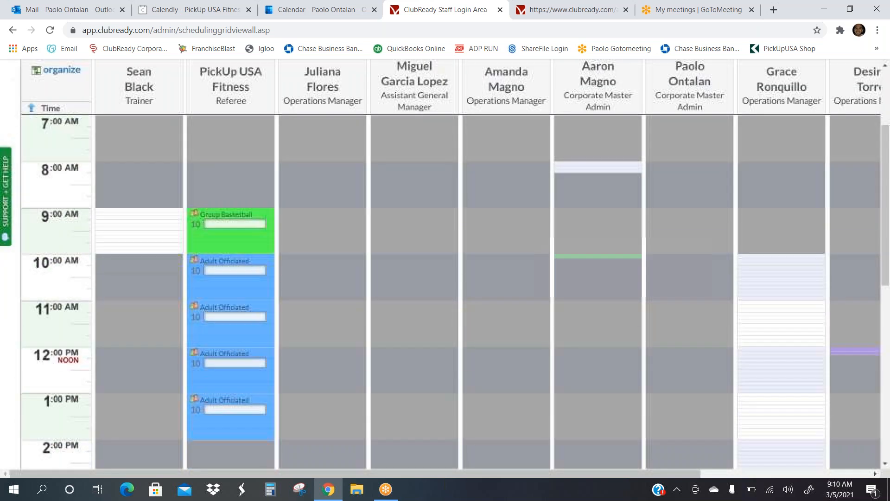
Step: Go from the guest pass Thank You page back to the Irwindale, CA club page
click(554, 9)
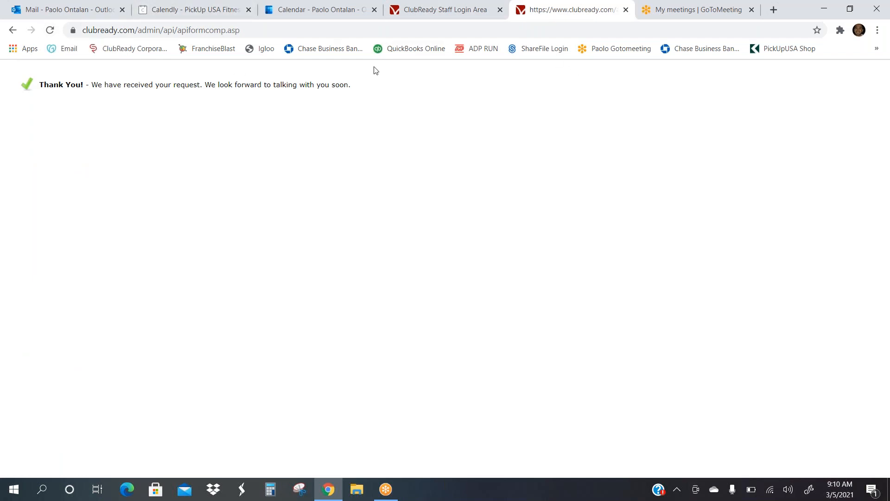
click(12, 31)
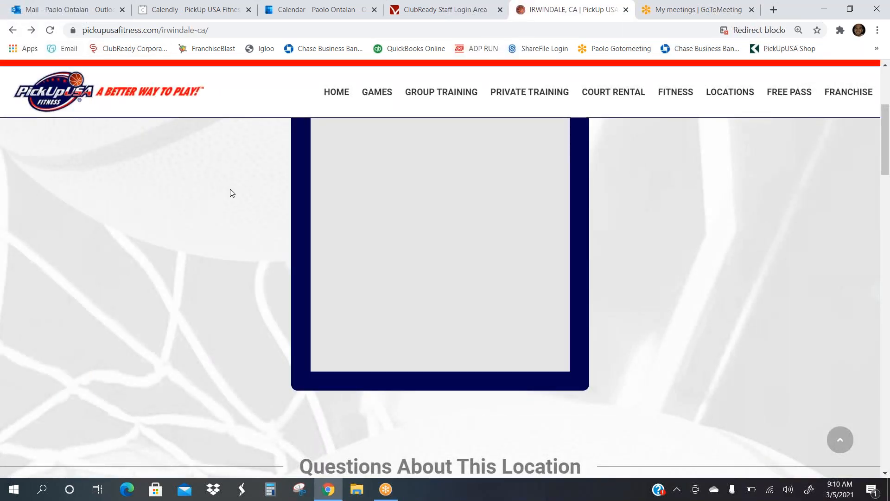
scroll(229, 193, up, 5)
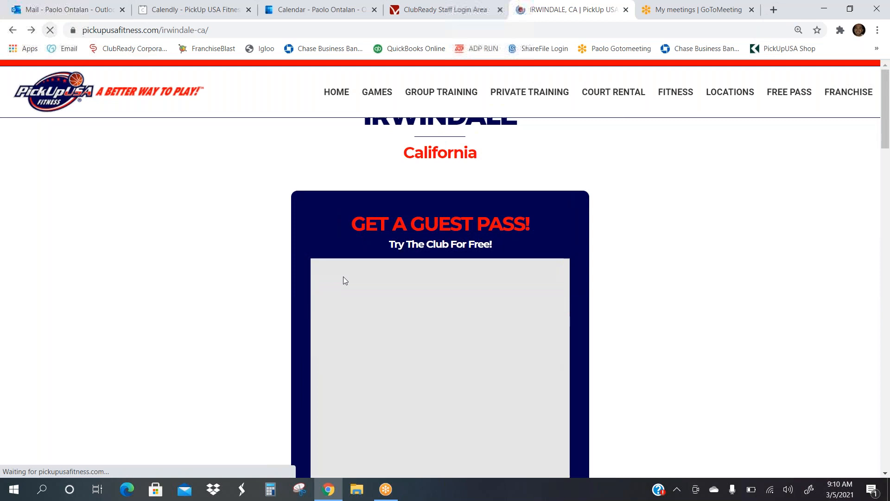
Step: Look over the Irwindale guest pass form, then return to the Free Trial Visit event email
scroll(395, 330, down, 1)
scroll(395, 331, up, 1)
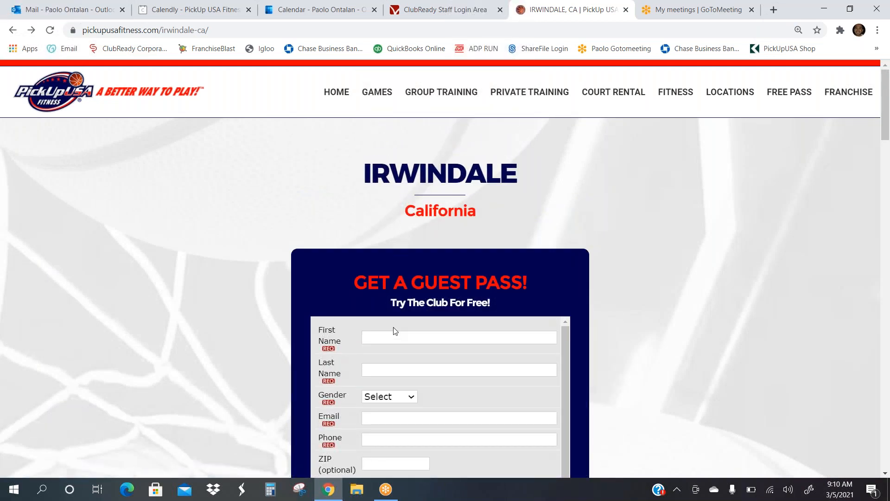
scroll(694, 268, down, 3)
scroll(694, 268, down, 1)
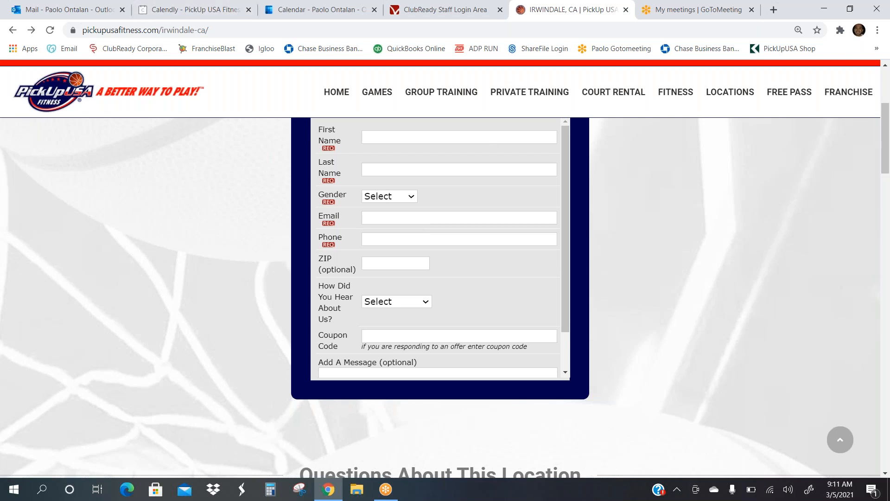
click(78, 10)
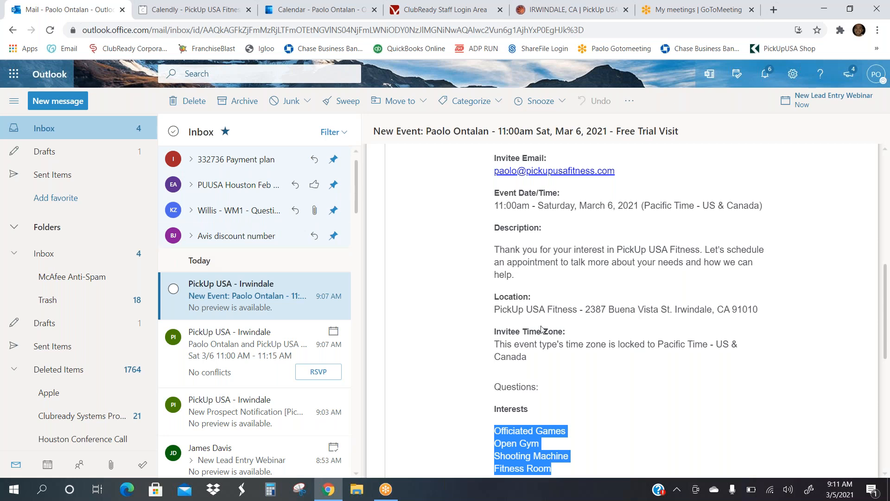
Step: Glance at the ClubReady schedule grid, then show Outlook's March 2021 calendar month view
click(873, 278)
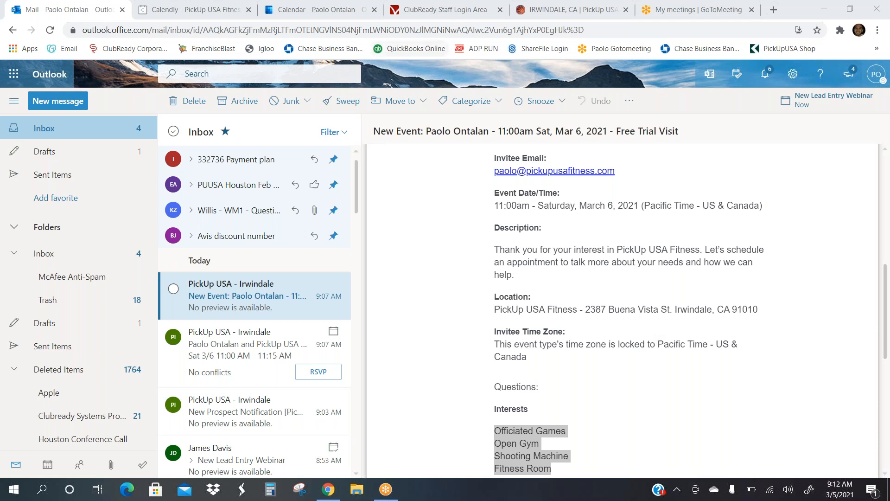
click(441, 8)
click(365, 6)
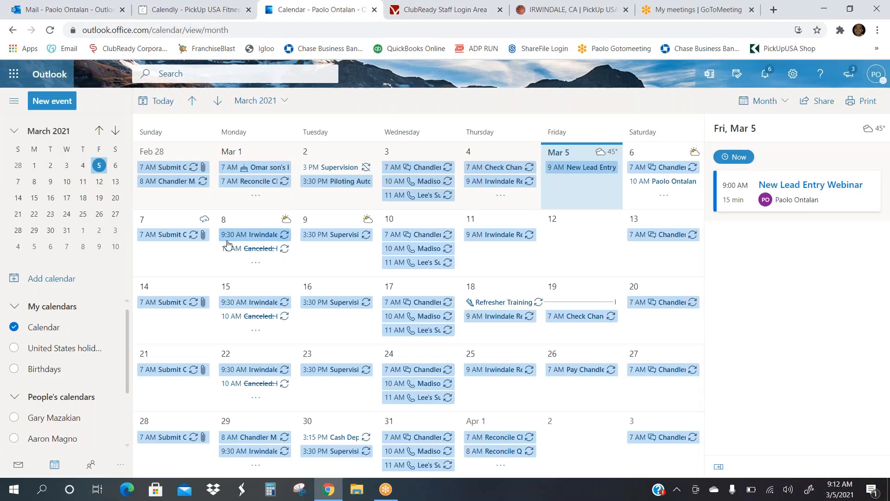
Step: Filter Membership Prospects to leads added in the last 1 day and open the test lead's ALL DETAIL record
click(392, 4)
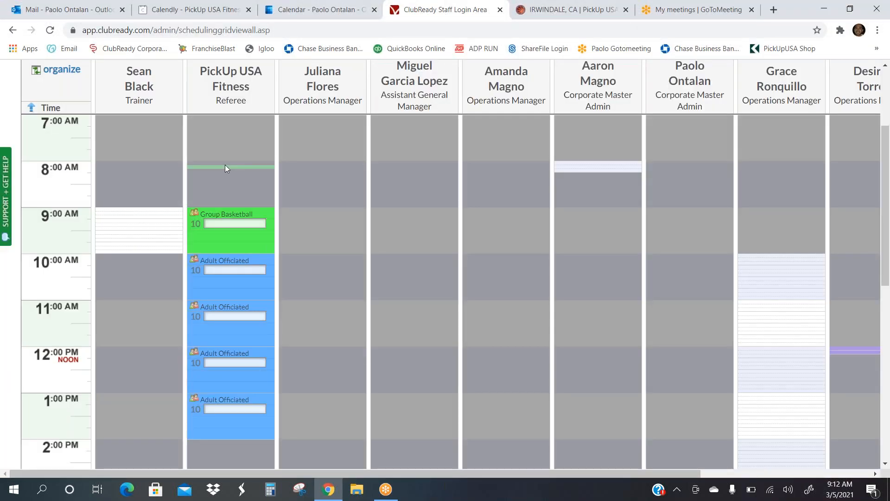
scroll(224, 165, up, 3)
mouse_move(168, 75)
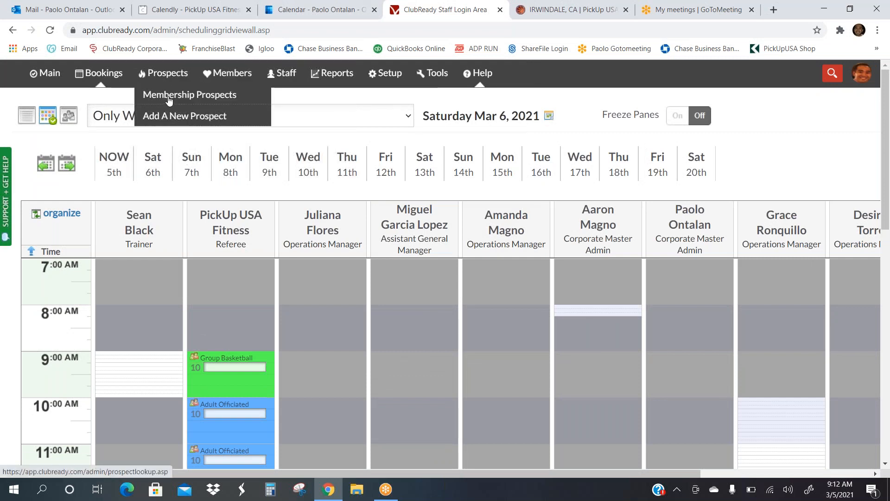
click(169, 96)
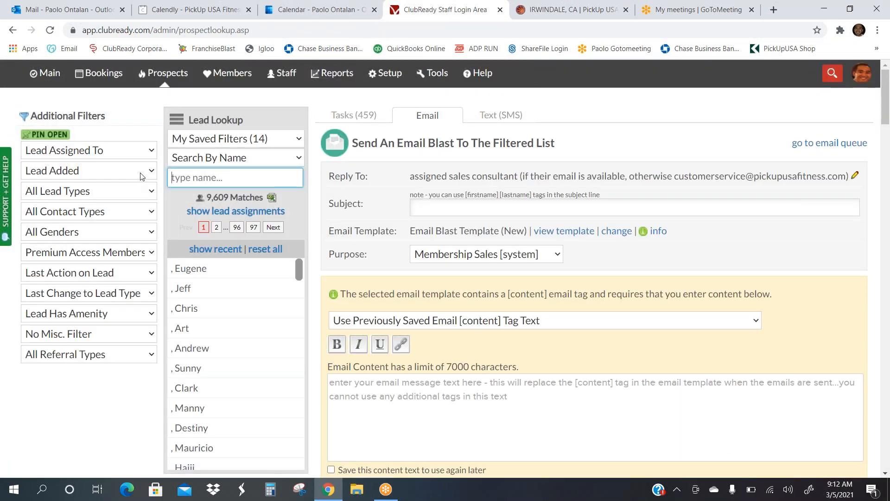
click(141, 171)
click(122, 204)
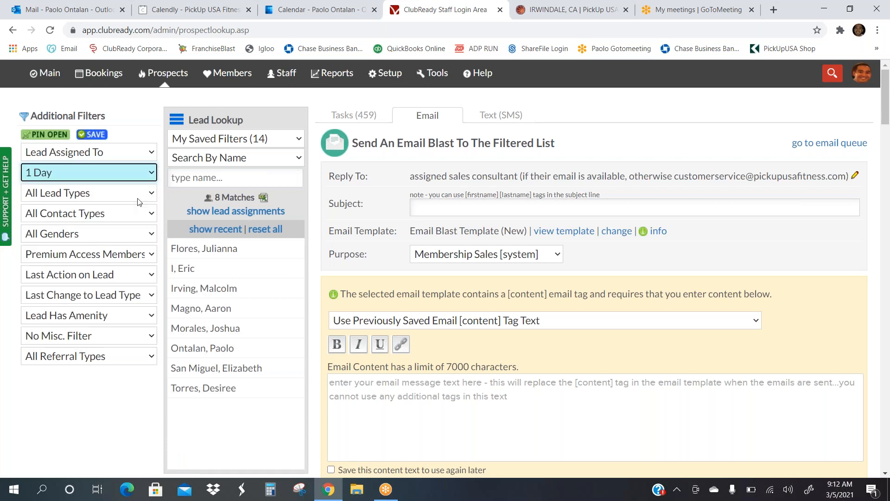
click(203, 350)
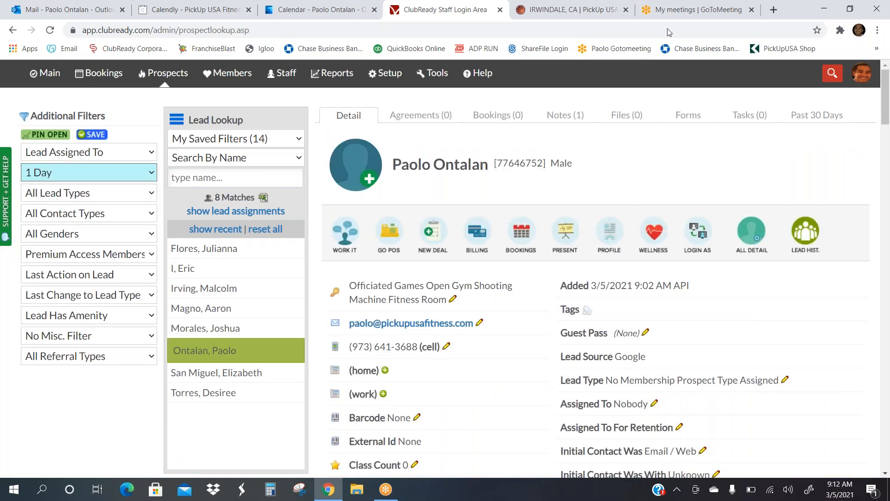
click(742, 240)
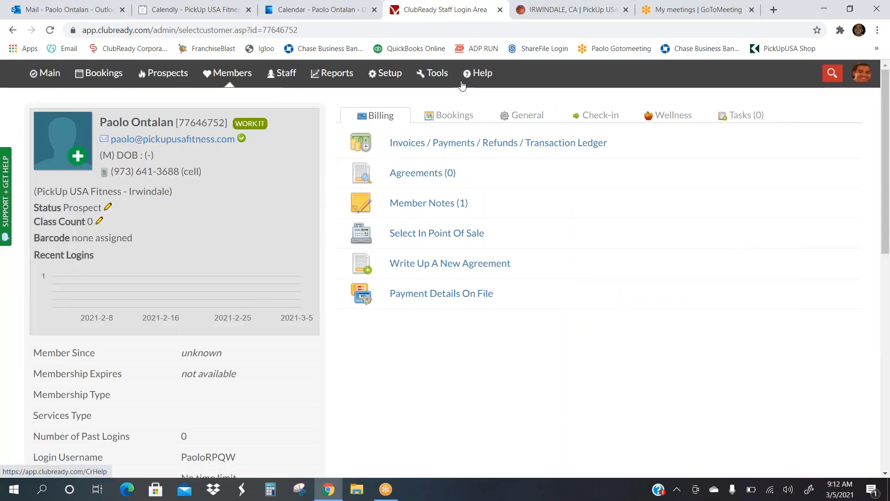
Step: Search membership prospects for the test lead by name and open their full customer record
click(182, 81)
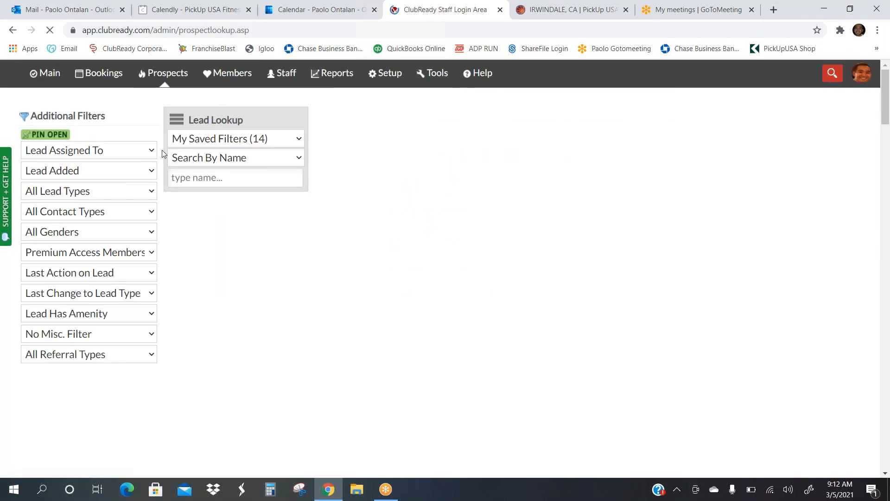
click(183, 177)
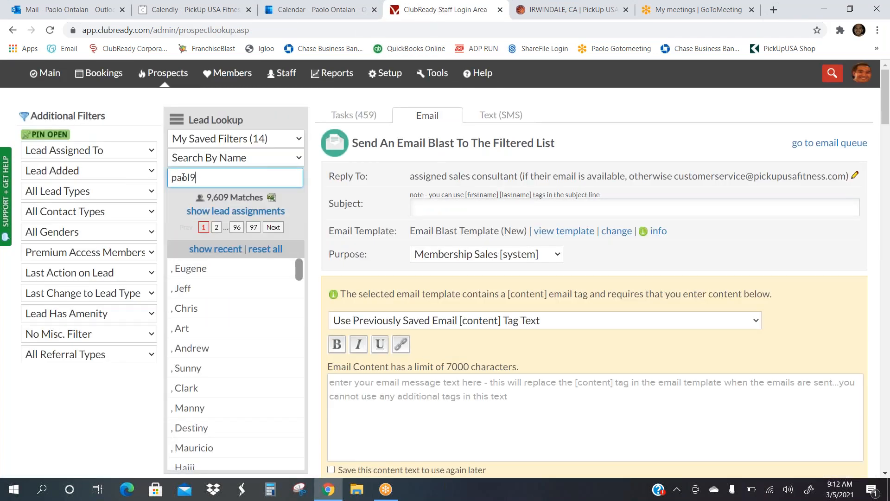
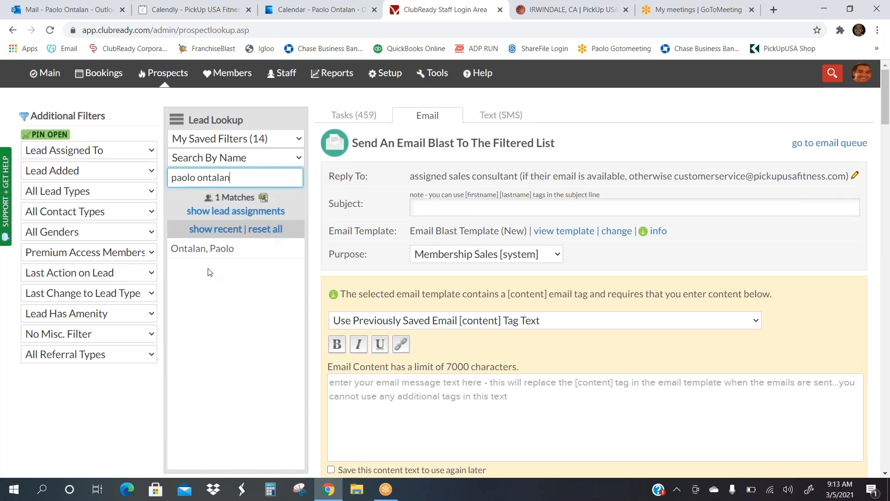
click(215, 253)
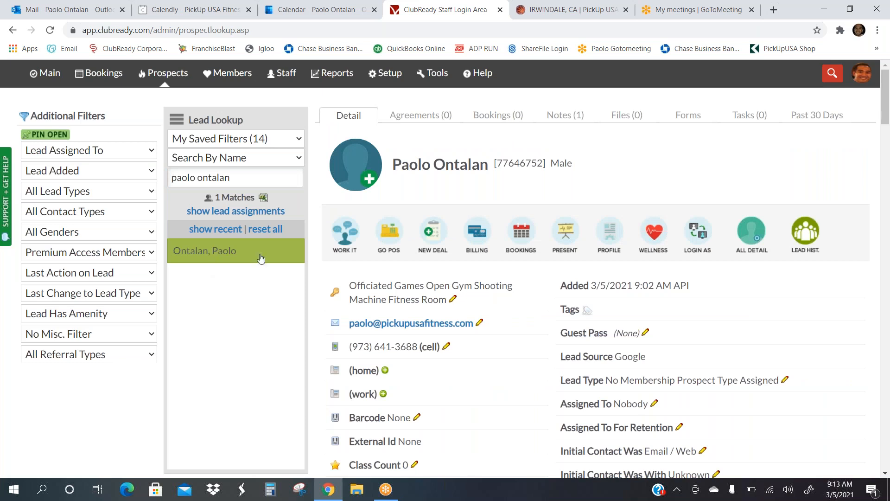
click(746, 233)
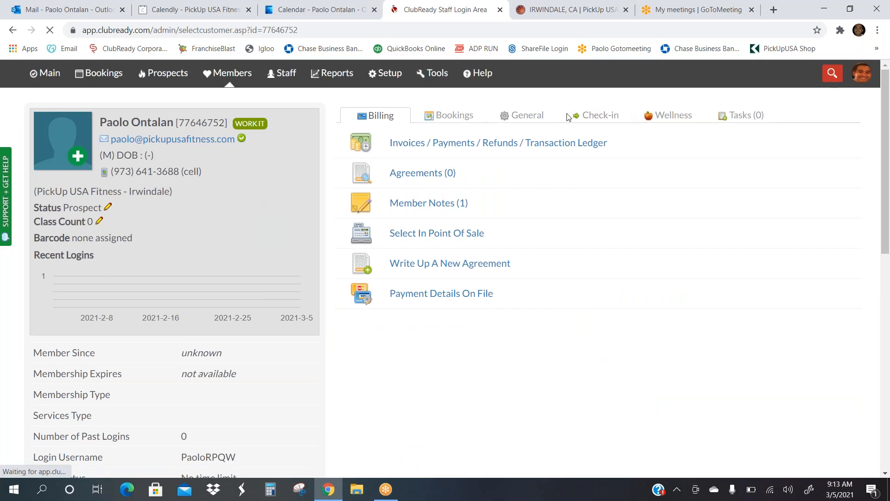
Step: Delete the test lead from the system via the General tab, then return to prospects lookup
click(521, 115)
scroll(492, 332, down, 6)
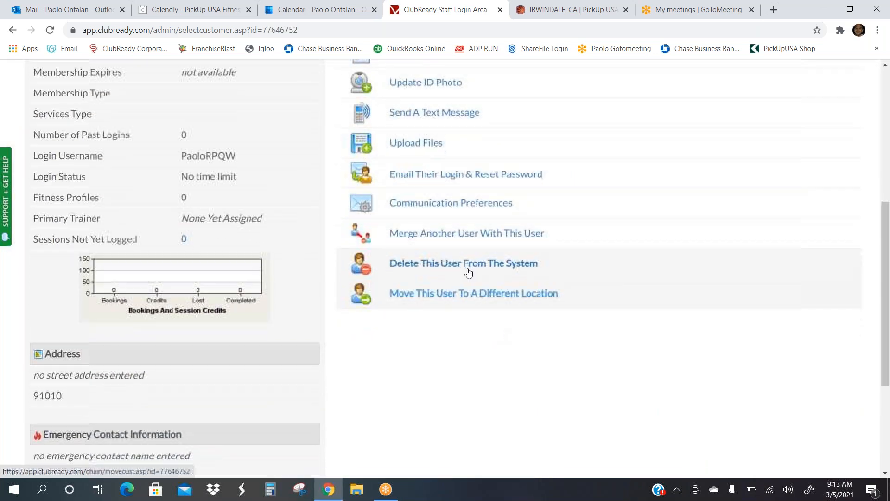
click(465, 271)
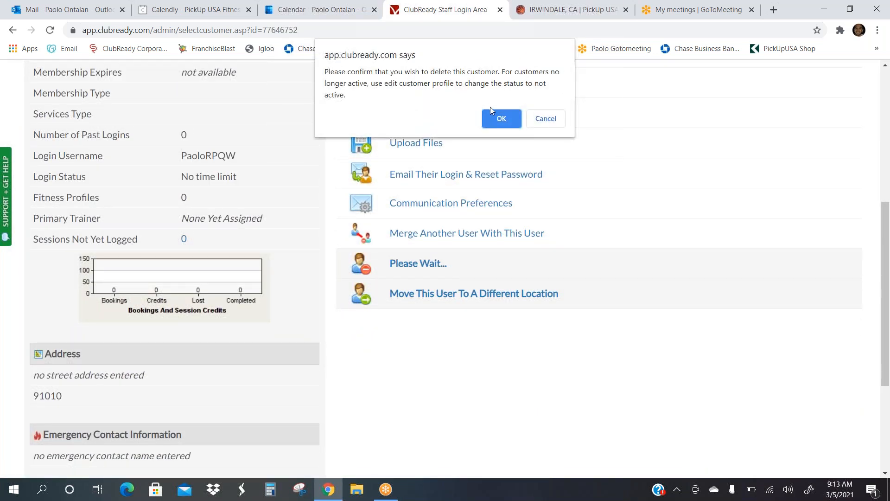
click(501, 117)
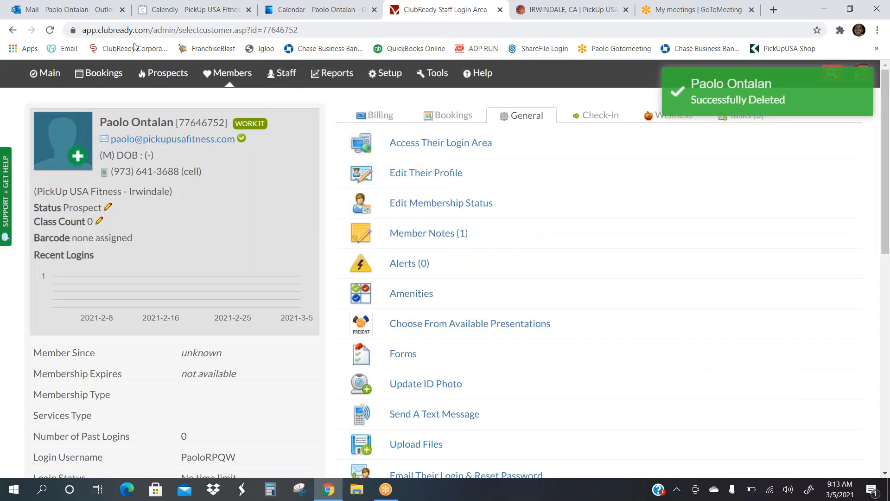
click(163, 74)
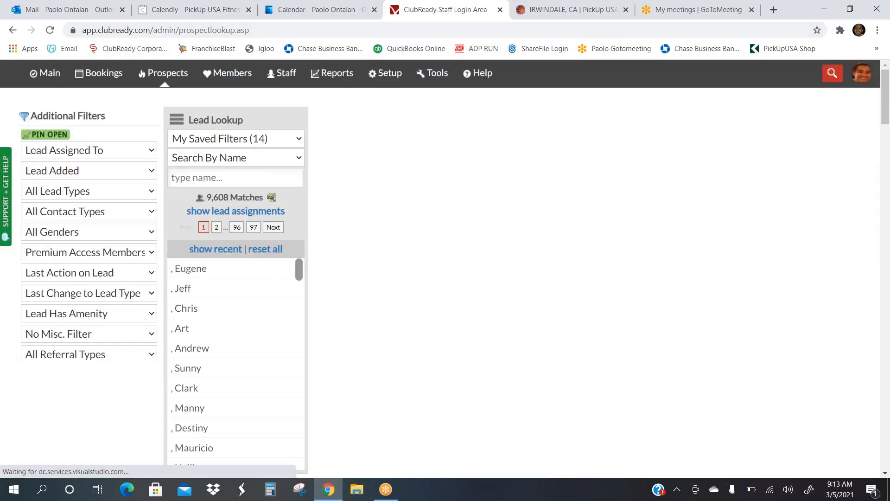
Step: Find the lead by name, review their All Notes history in the contact popup, then close it
click(188, 181)
text(paolo)
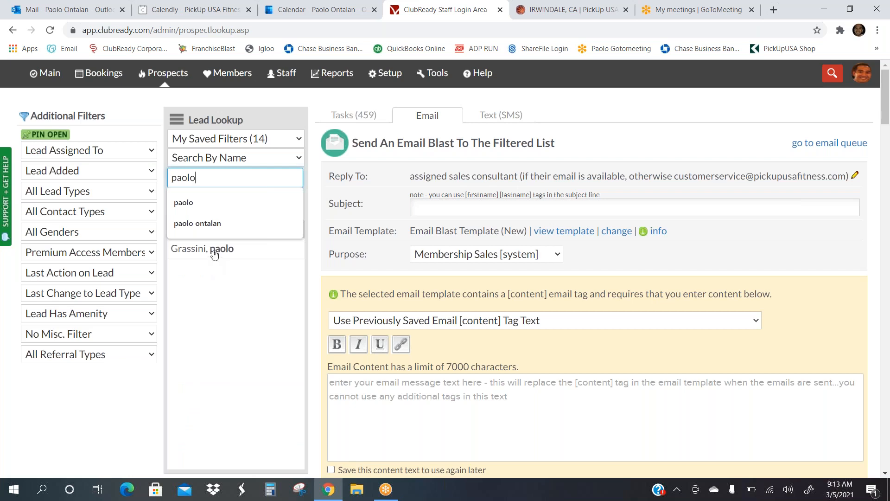
click(214, 253)
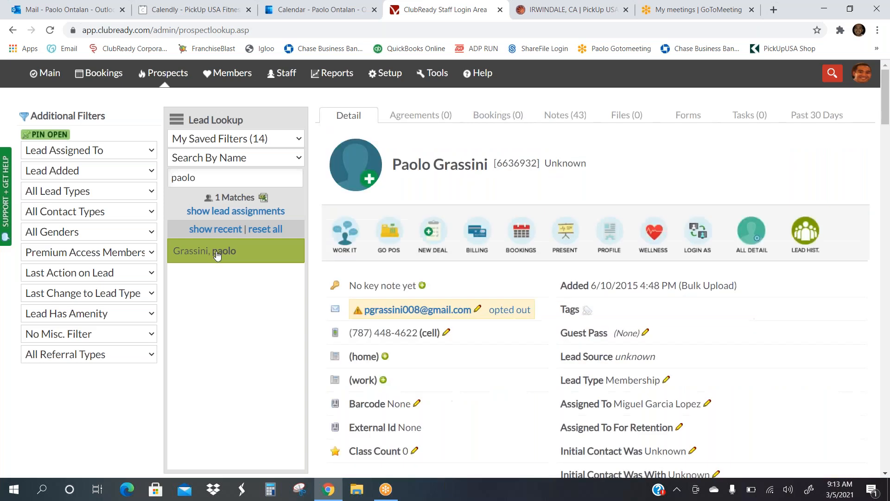
click(337, 237)
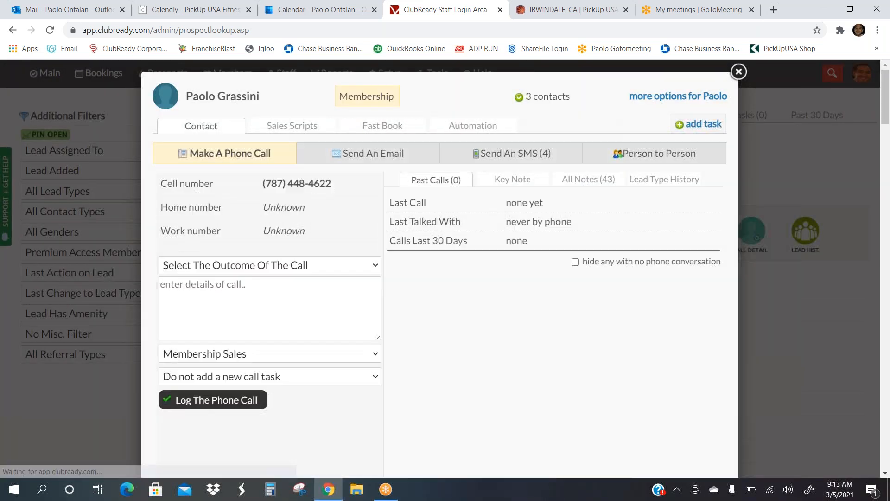
click(572, 181)
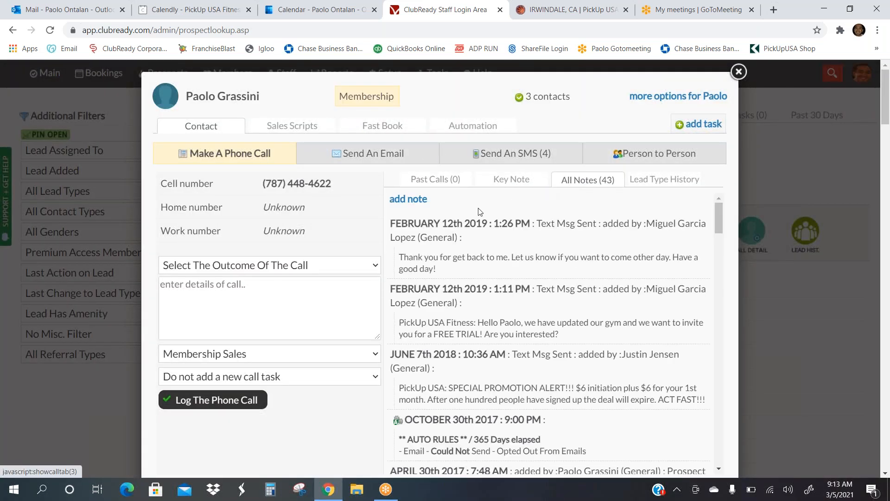
click(408, 198)
click(426, 230)
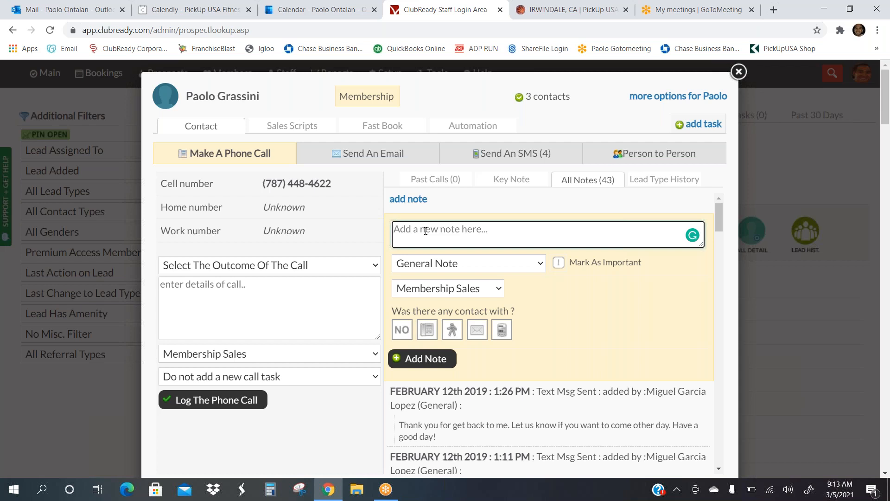
click(739, 71)
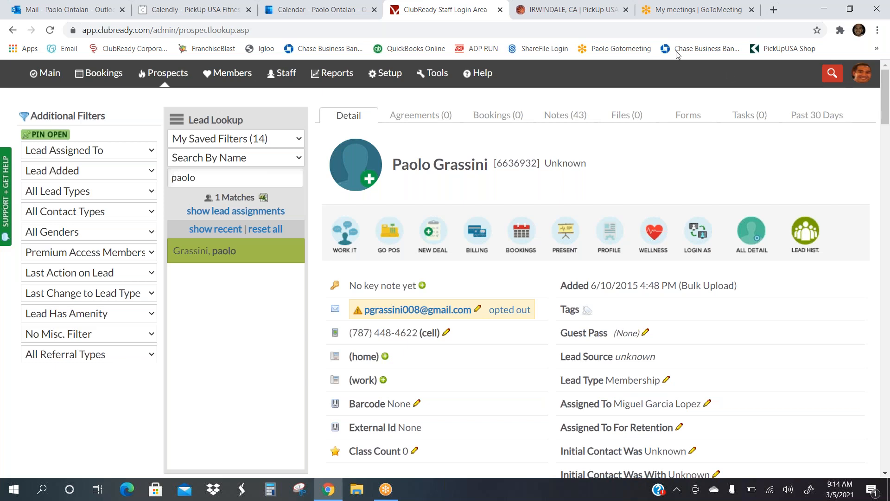
mouse_move(383, 87)
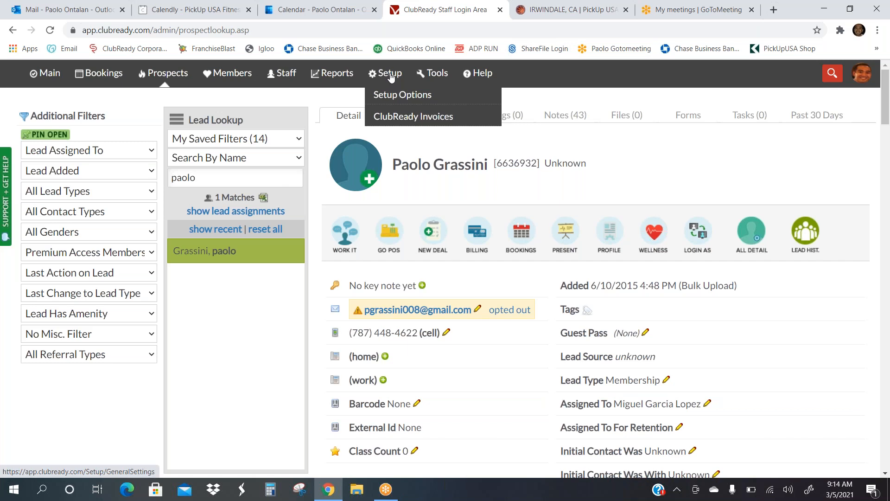
Step: Create a new automation rule for Membership Leads from Setup > Automation Rules
click(391, 77)
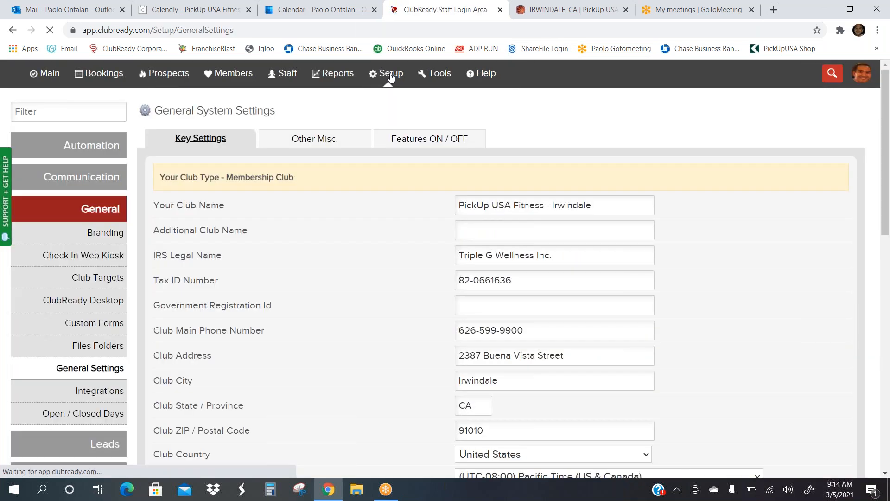
click(80, 147)
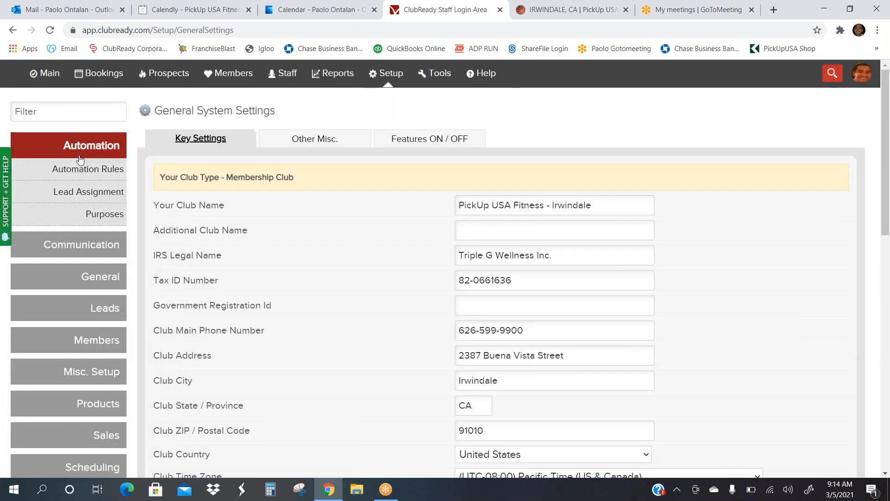
click(81, 170)
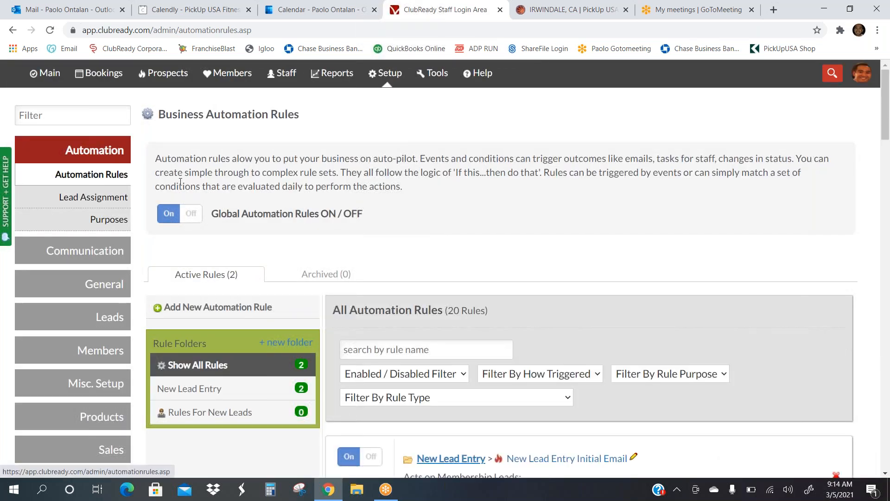
scroll(371, 334, down, 5)
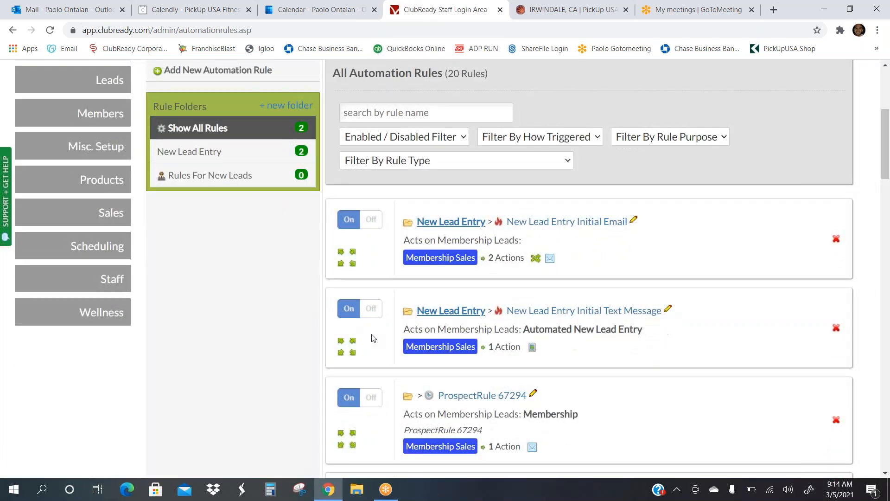
scroll(313, 270, up, 4)
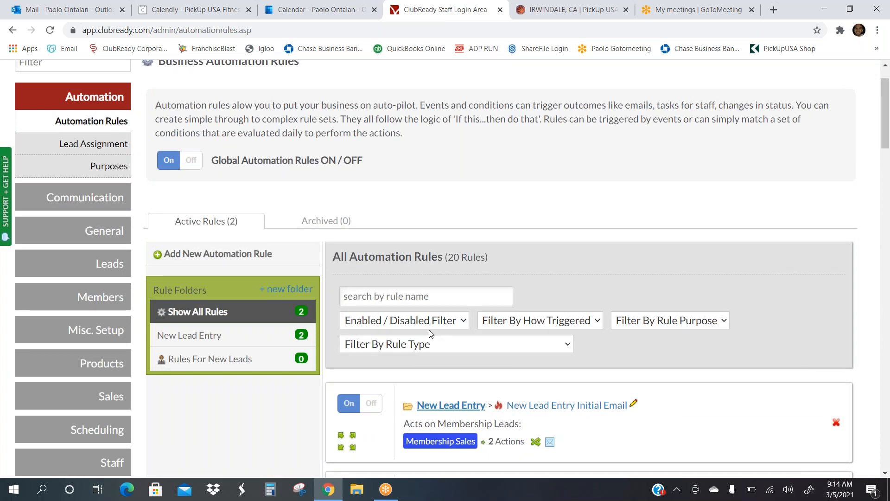
click(262, 253)
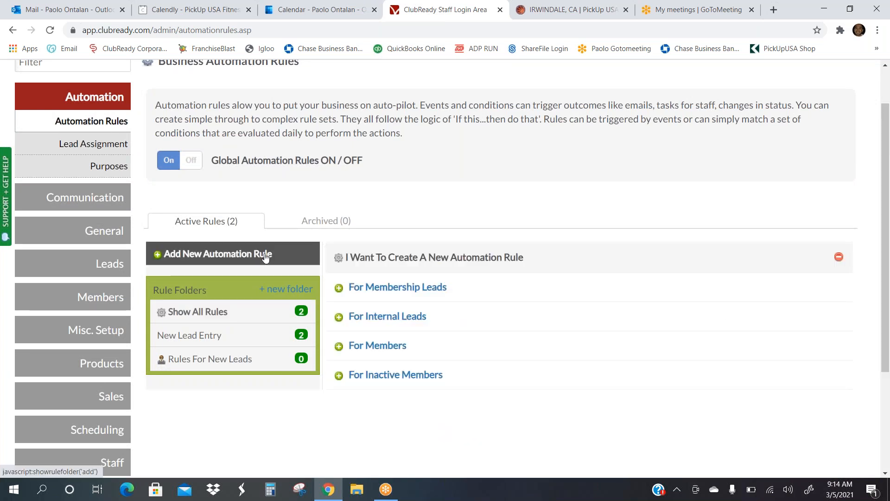
click(383, 287)
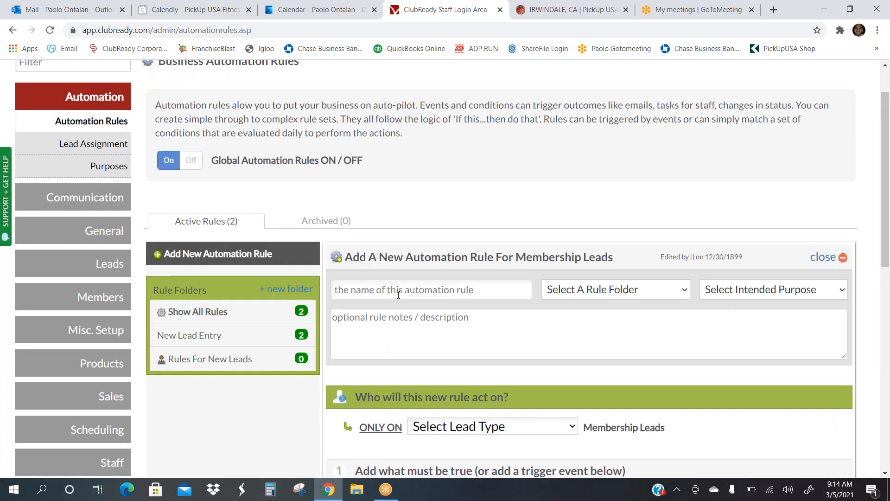
Step: Apply the rule to All lead types with the condition that initial contact was a phone call
scroll(470, 342, down, 1)
scroll(471, 343, down, 4)
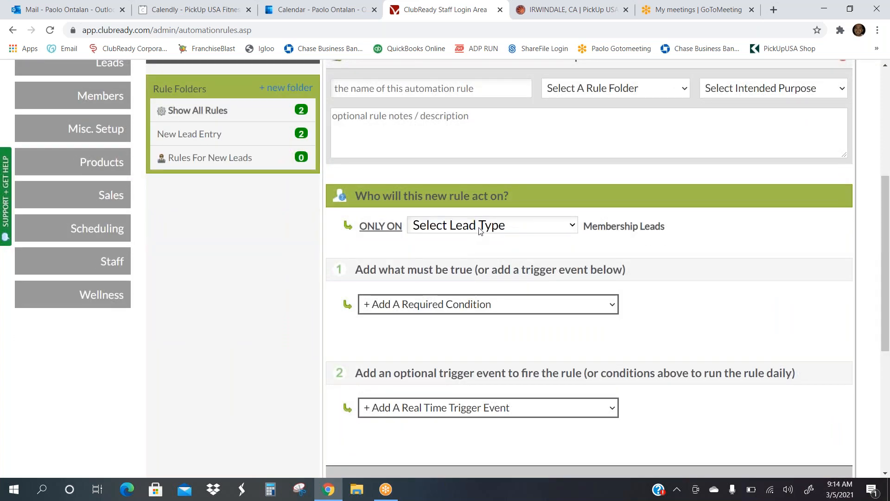
click(572, 227)
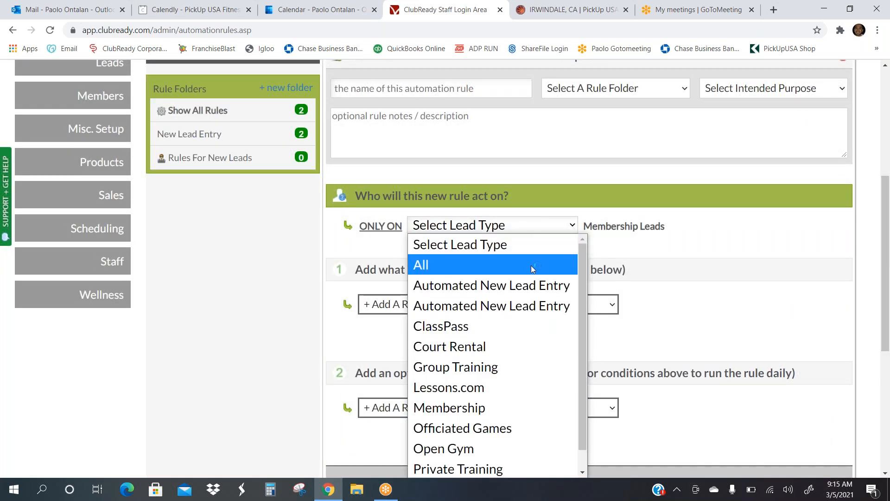
scroll(533, 268, down, 1)
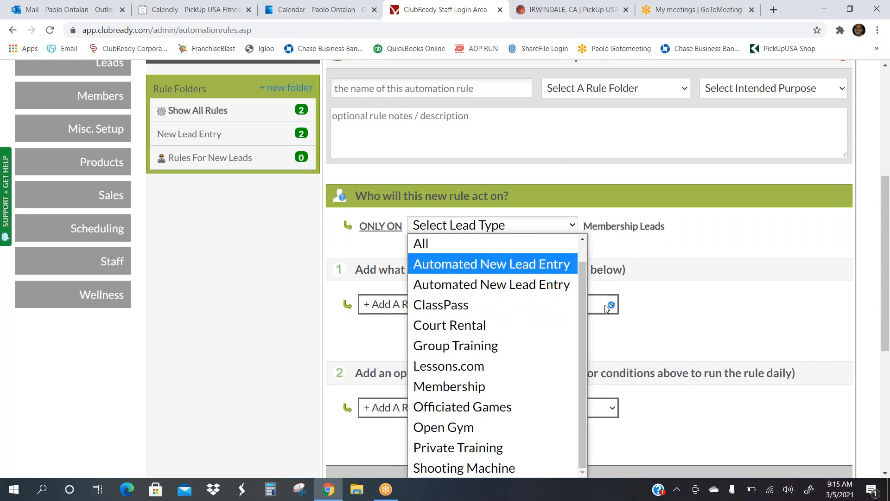
click(512, 246)
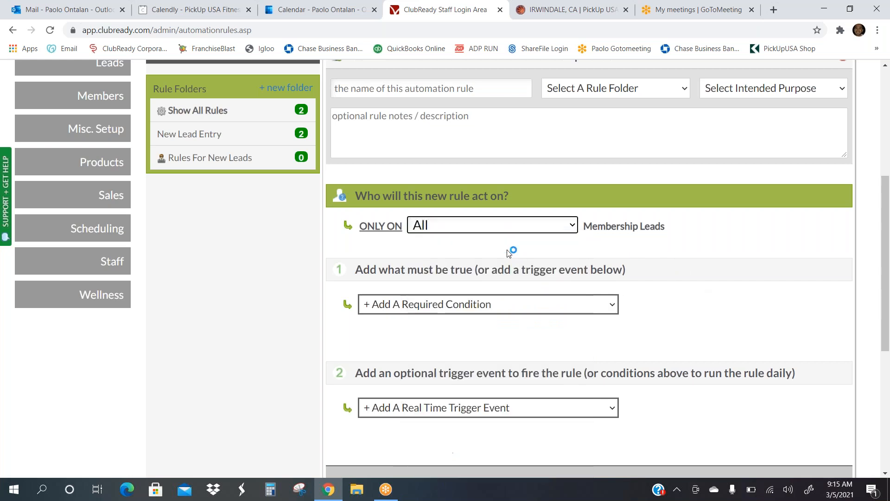
click(606, 307)
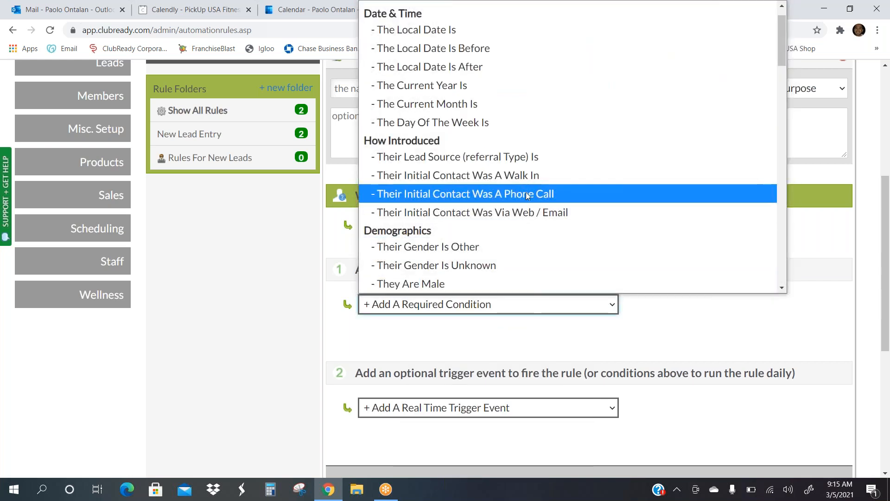
click(526, 194)
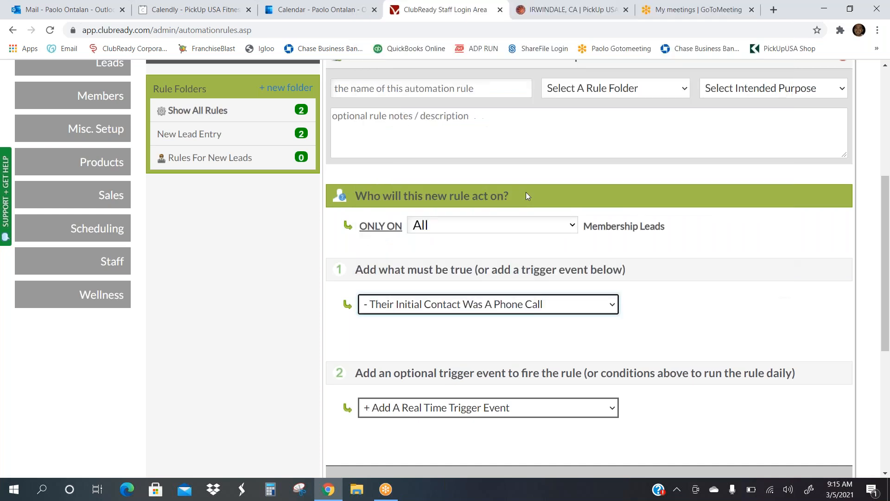
scroll(571, 402, down, 1)
Step: Set the rule's trigger event to 'Their Payment Is Declined'
click(572, 402)
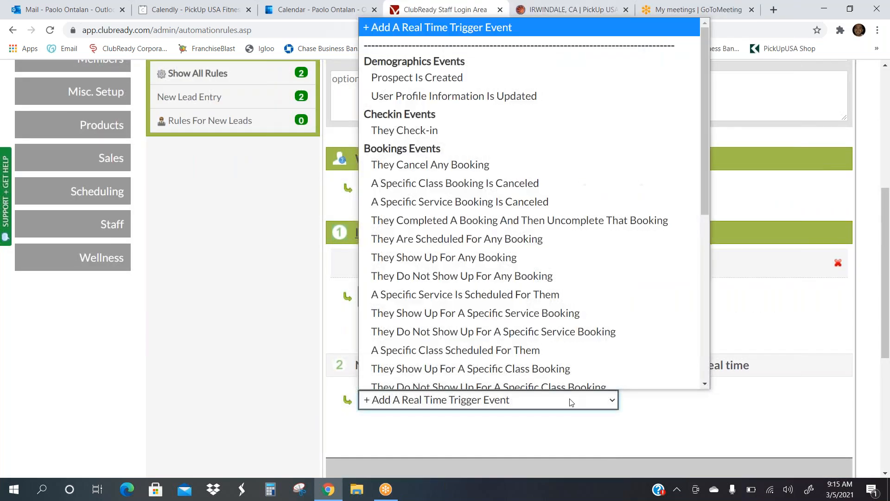
scroll(528, 185, down, 6)
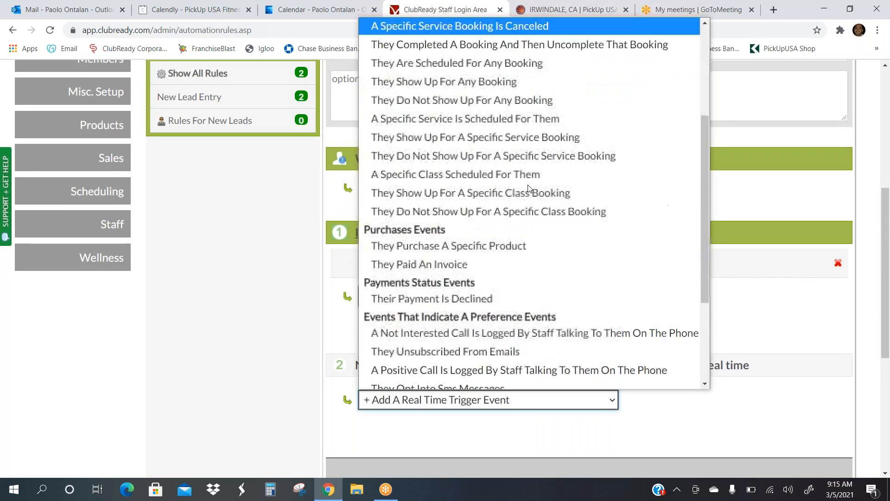
scroll(528, 188, down, 1)
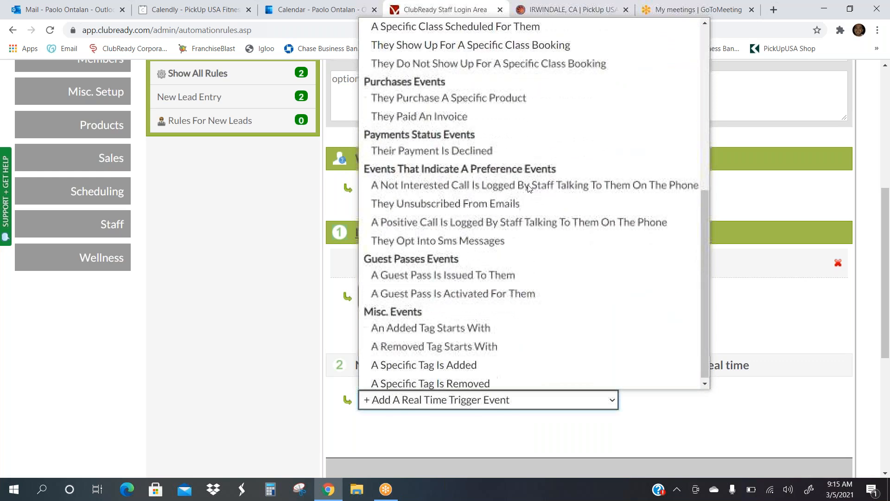
click(461, 152)
scroll(531, 370, down, 2)
scroll(531, 370, down, 4)
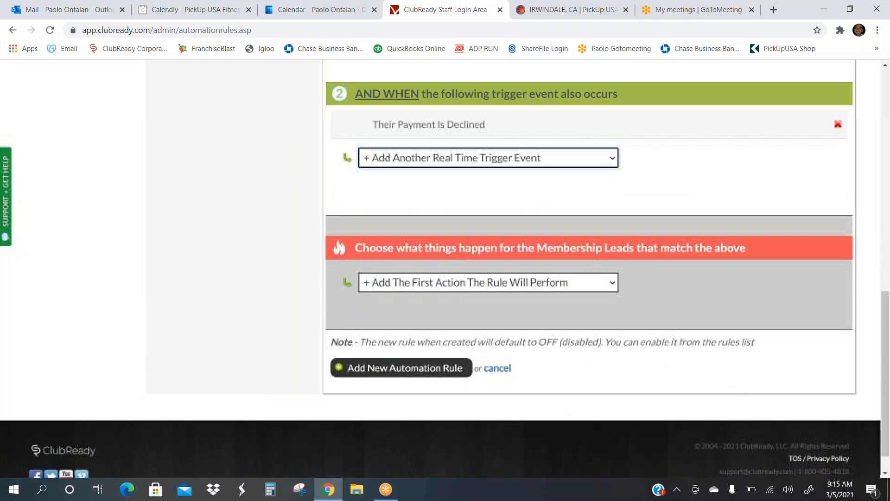
Step: Set the rule's first action to Send An Email, revealing the email subject, template and purpose fields
click(594, 284)
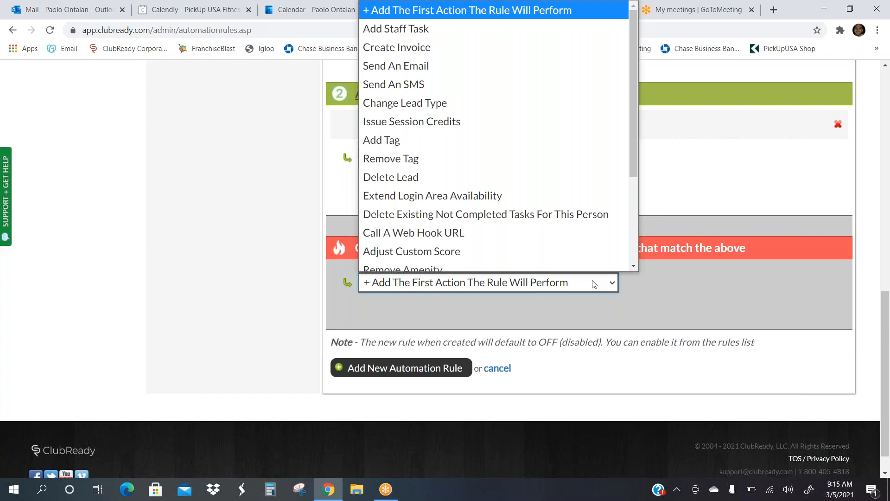
click(420, 61)
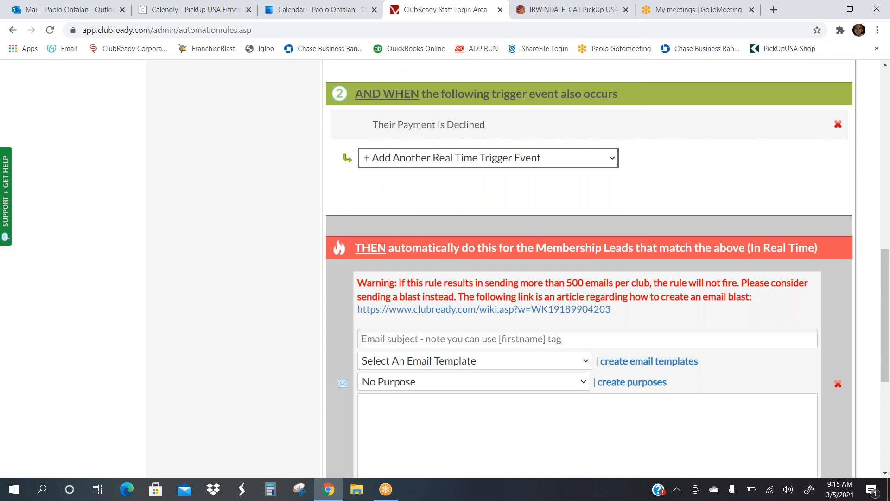
scroll(589, 269, down, 1)
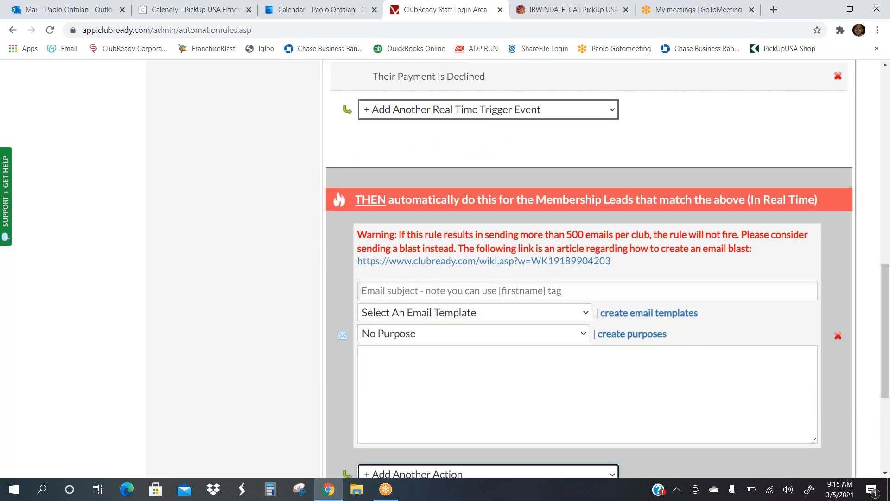
scroll(218, 272, up, 13)
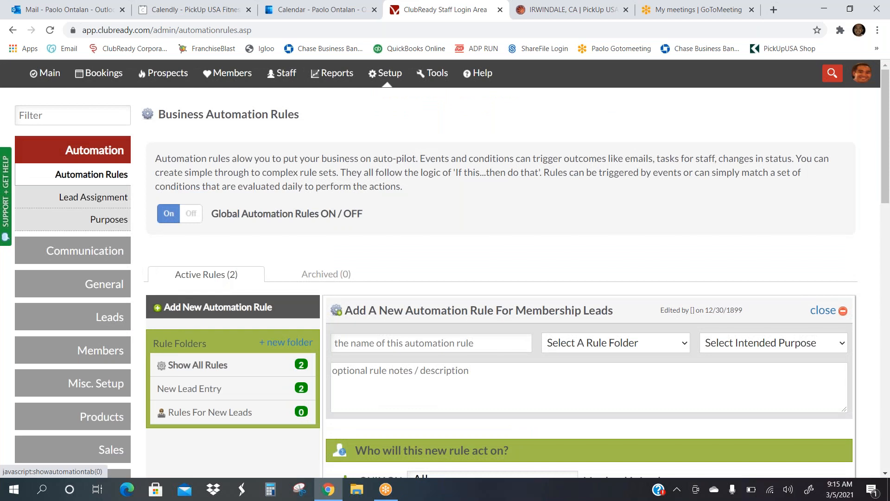